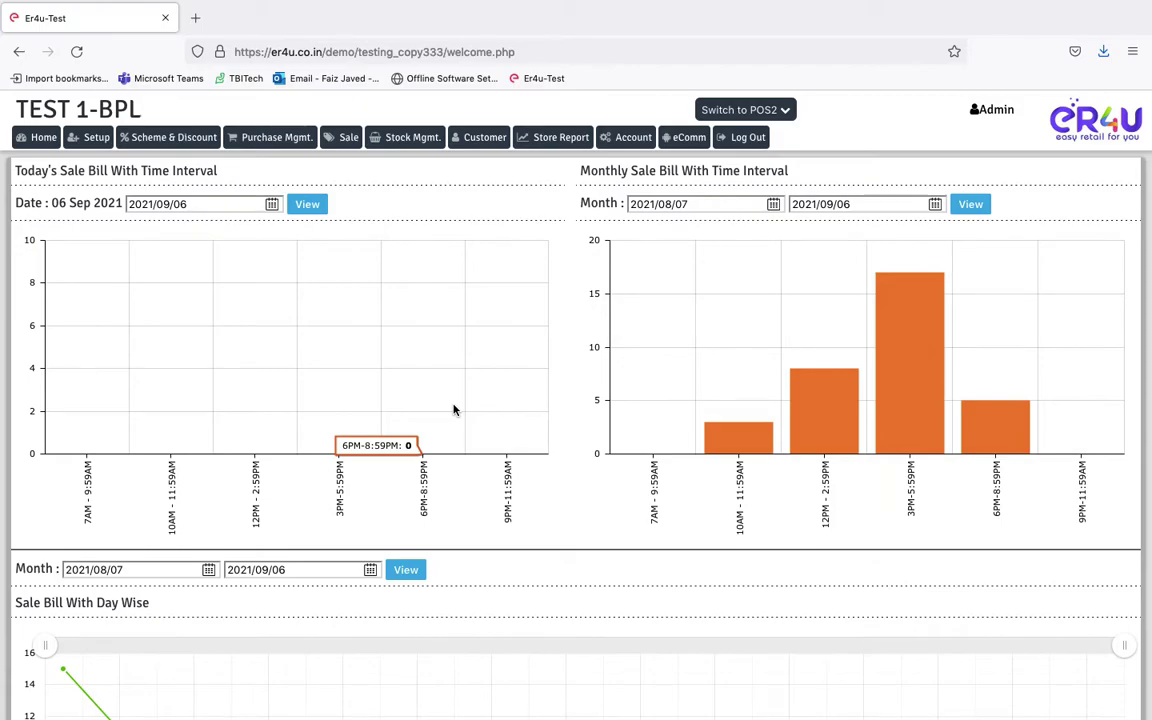
Step: Open a purchase return in purchase management and bring up the search for items to return
left_click(264, 141)
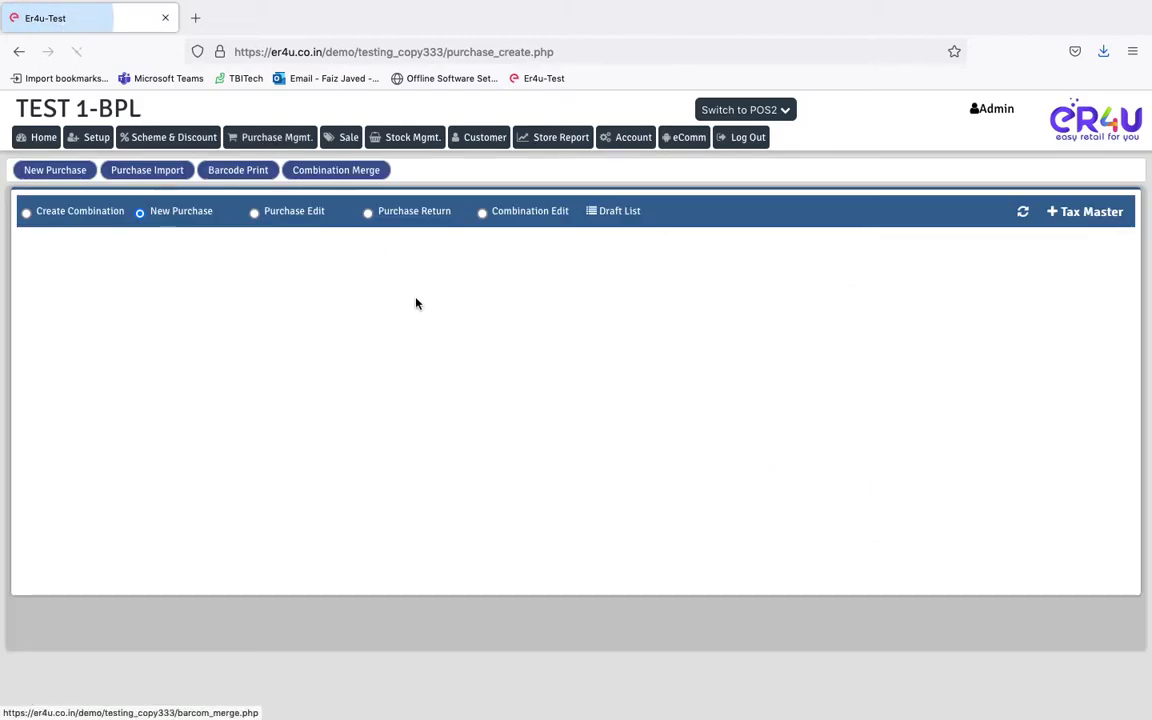
scroll(421, 309, "up", 2)
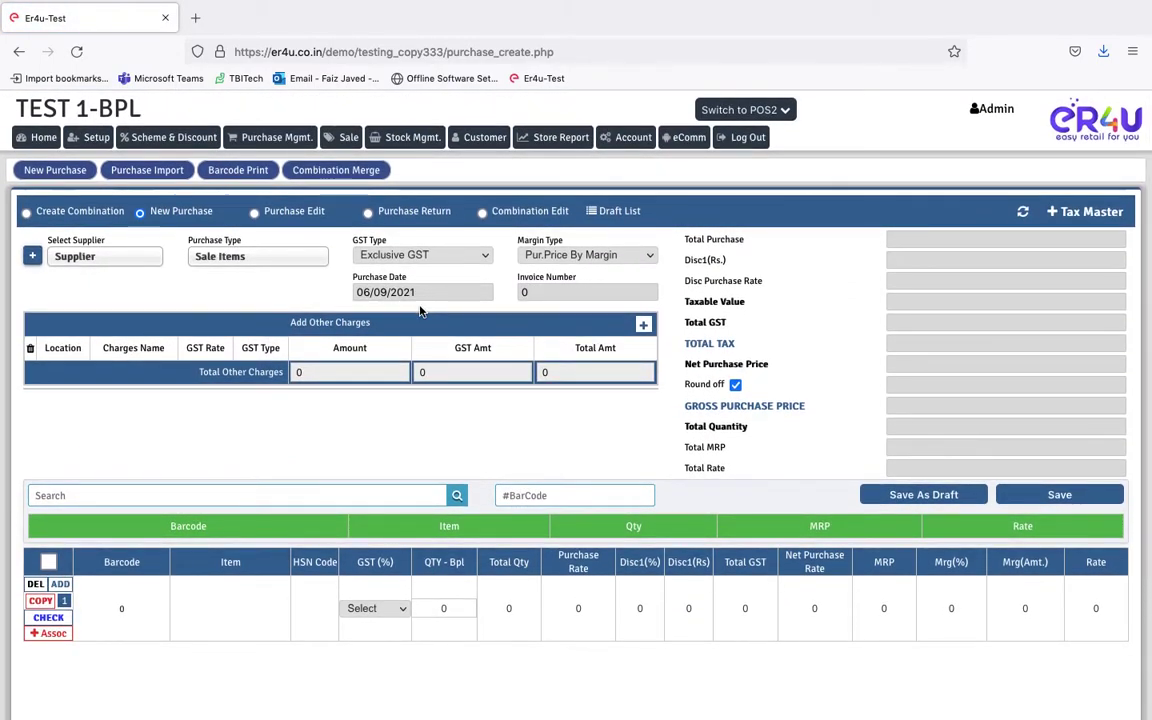
left_click(368, 214)
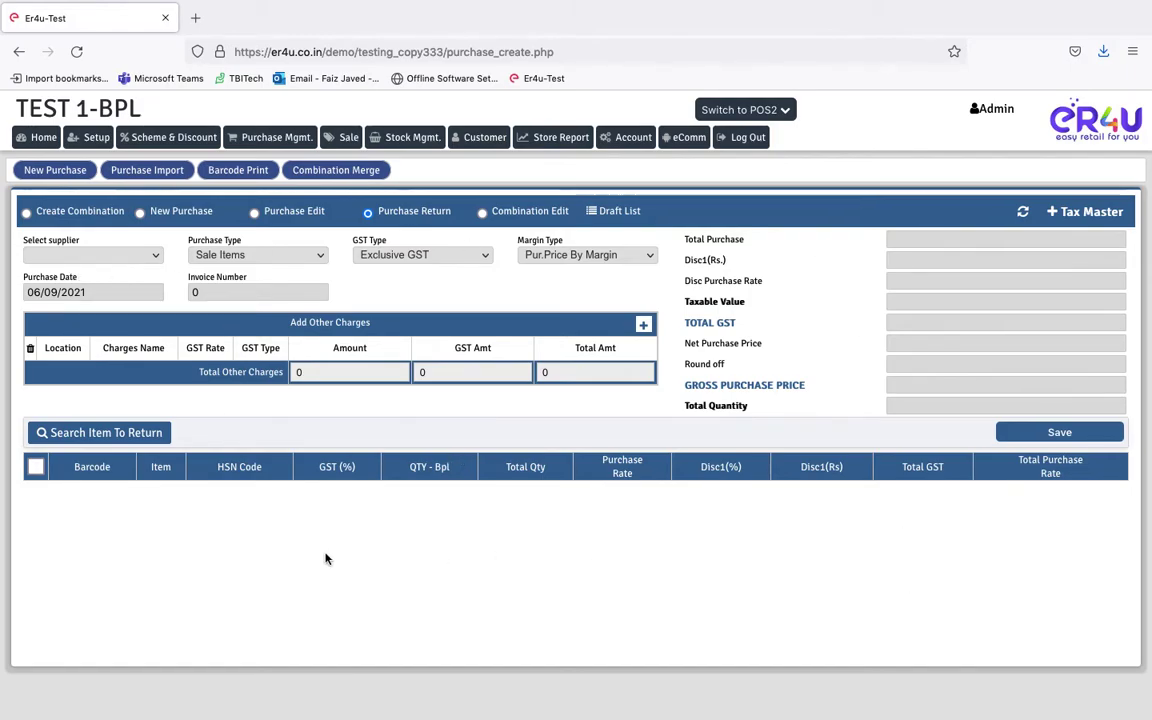
left_click(66, 433)
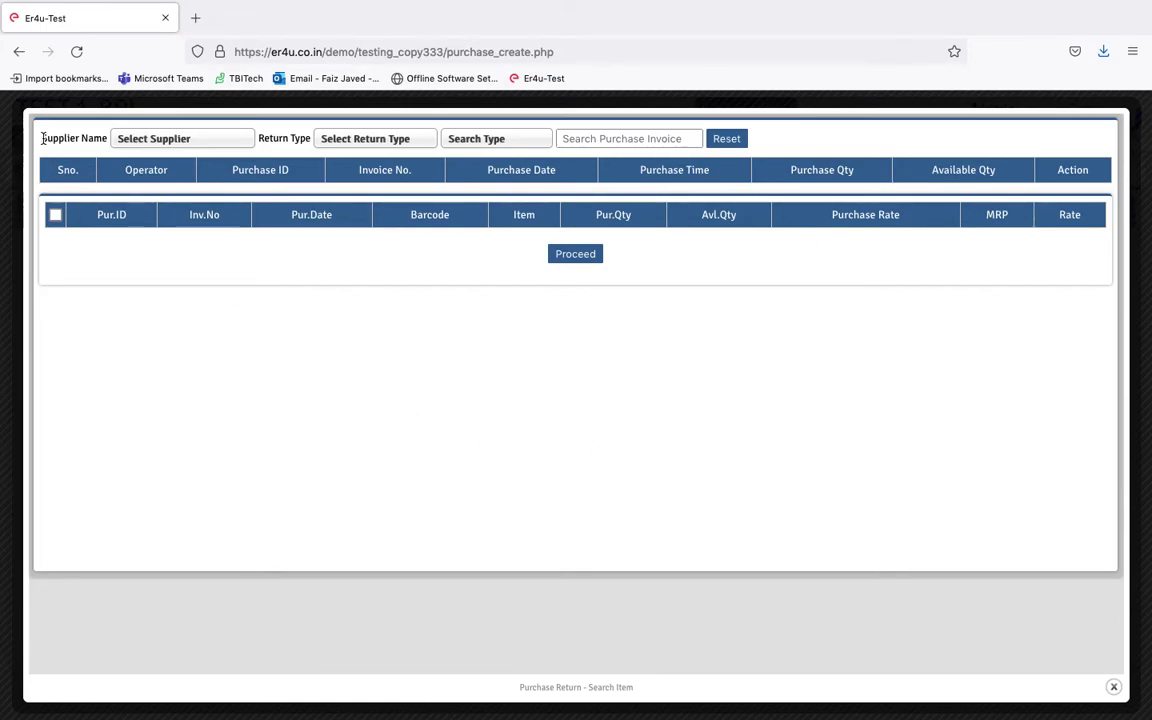
Step: Choose the supplier Mayank Spare Supplies with return type Bill Wise and look through its purchase bills
left_click(153, 140)
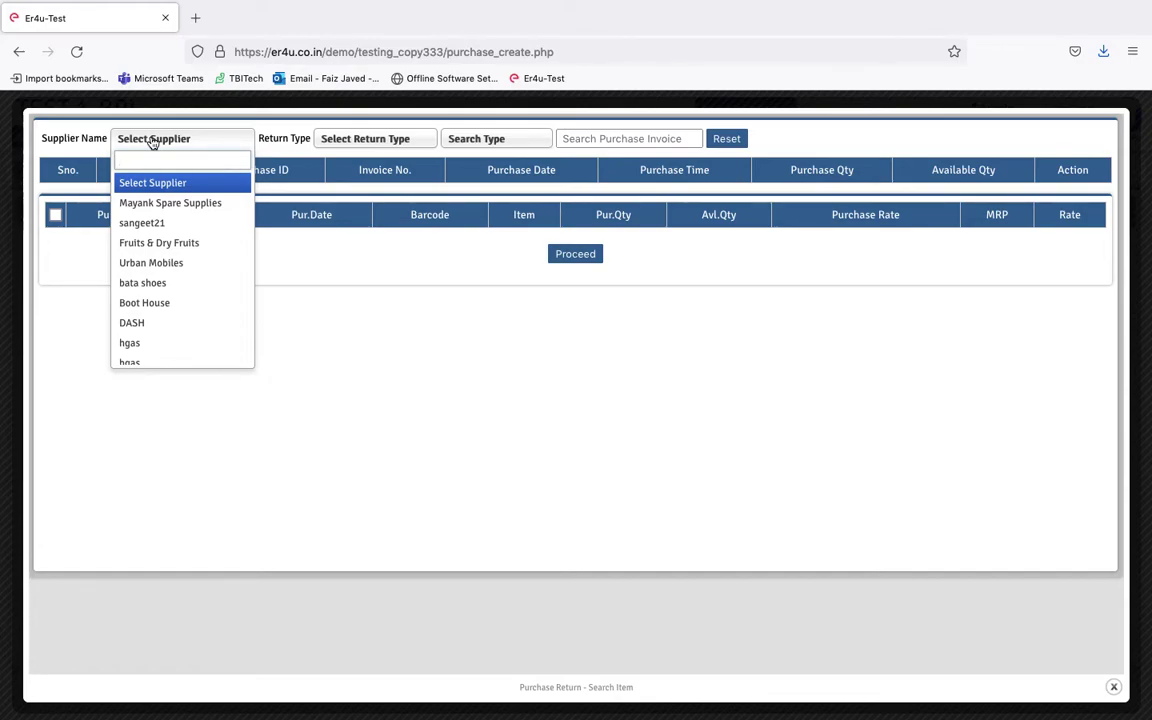
left_click(169, 203)
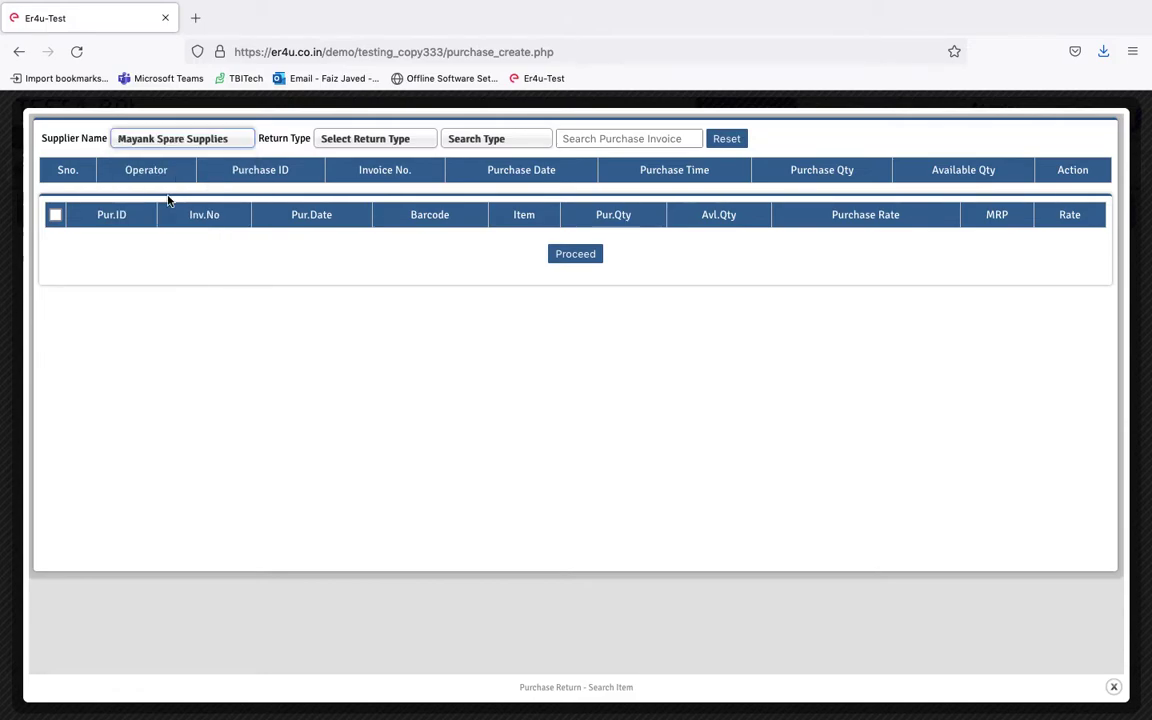
left_click(350, 139)
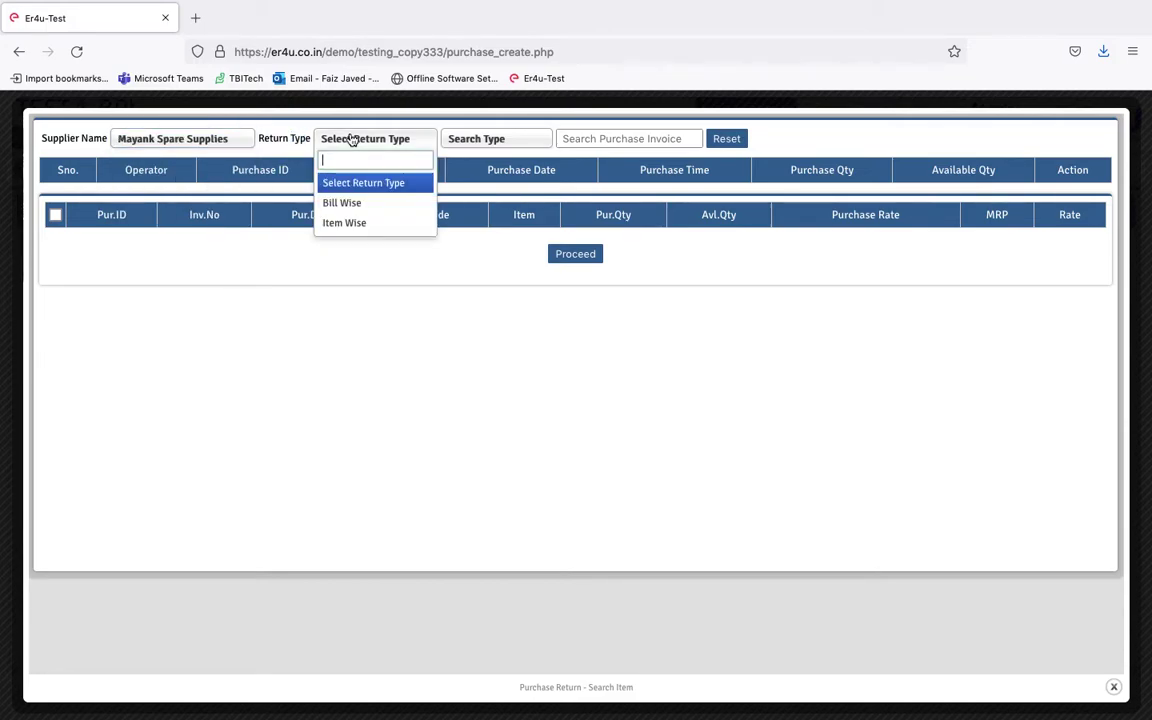
left_click(334, 204)
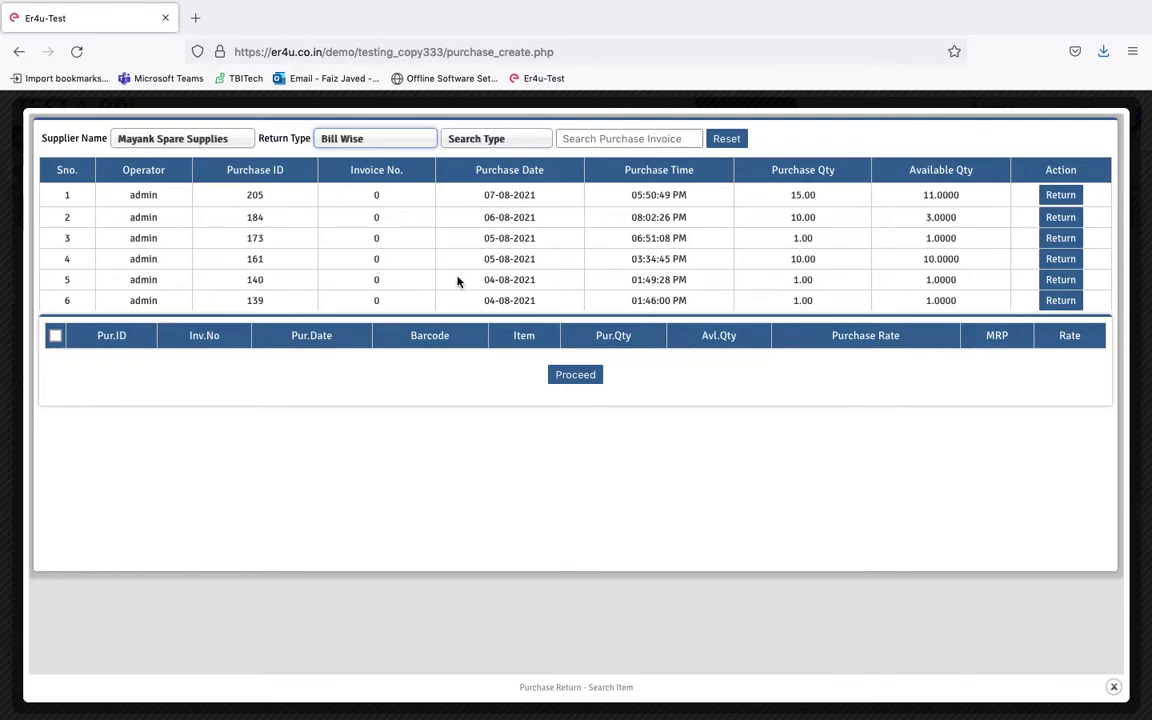
scroll(458, 283, "down", 3)
scroll(458, 282, "down", 15)
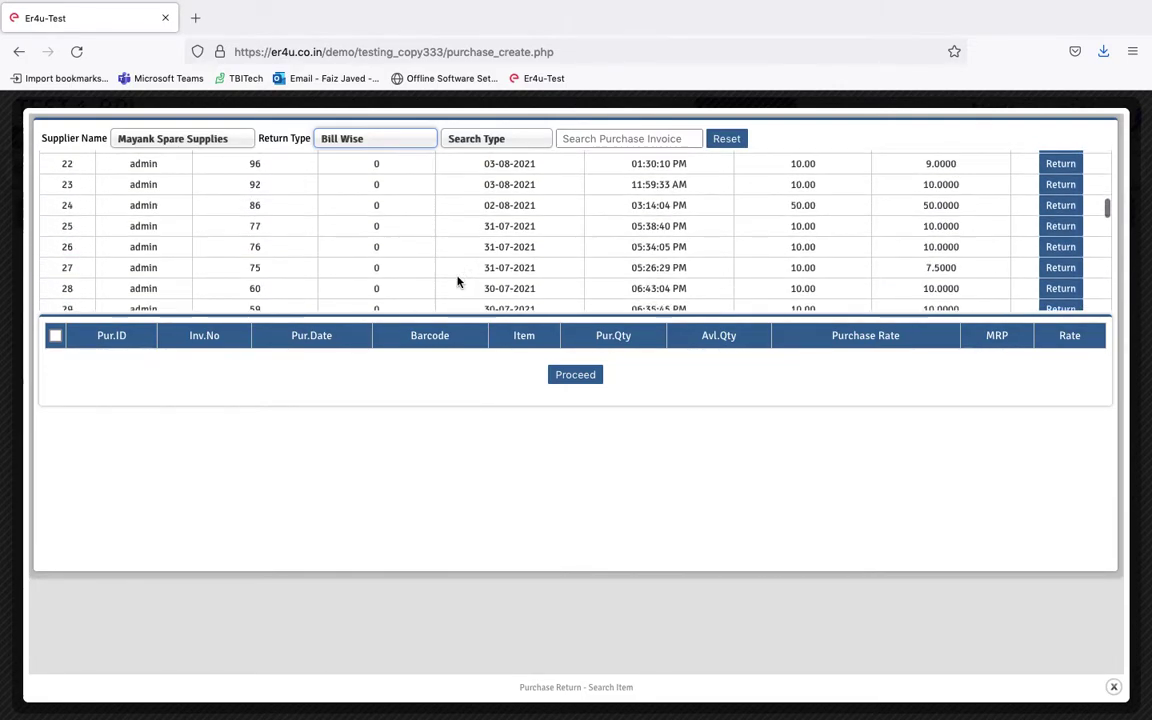
scroll(458, 282, "up", 15)
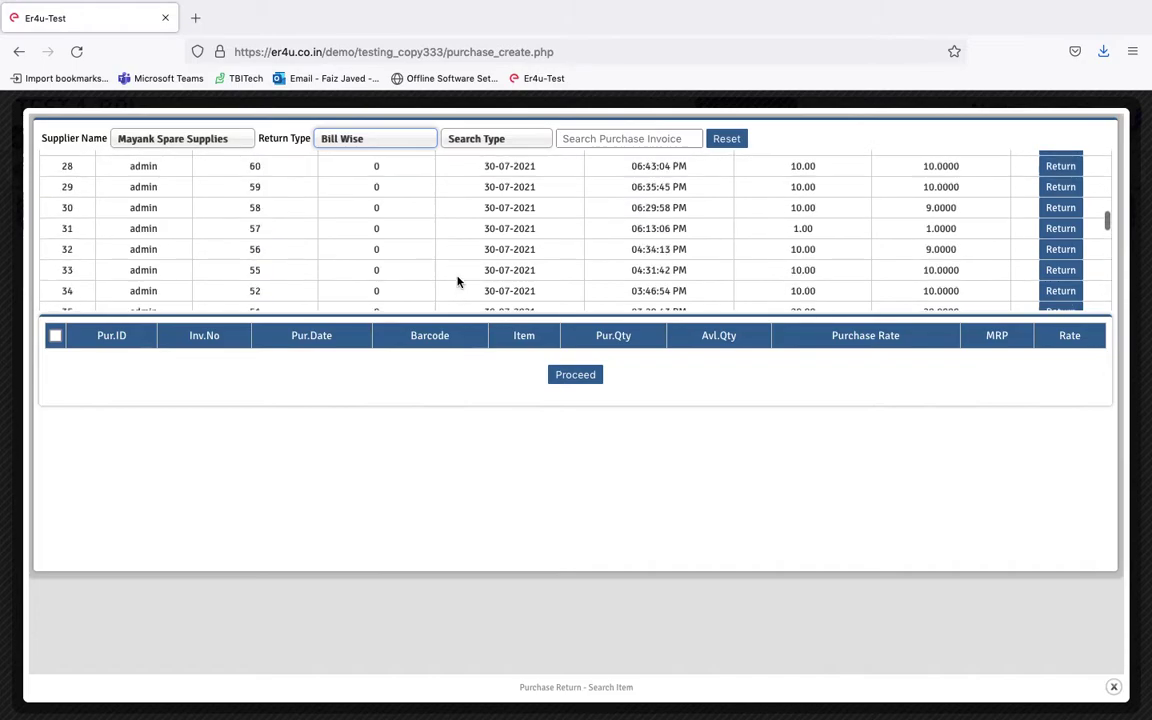
scroll(458, 282, "up", 6)
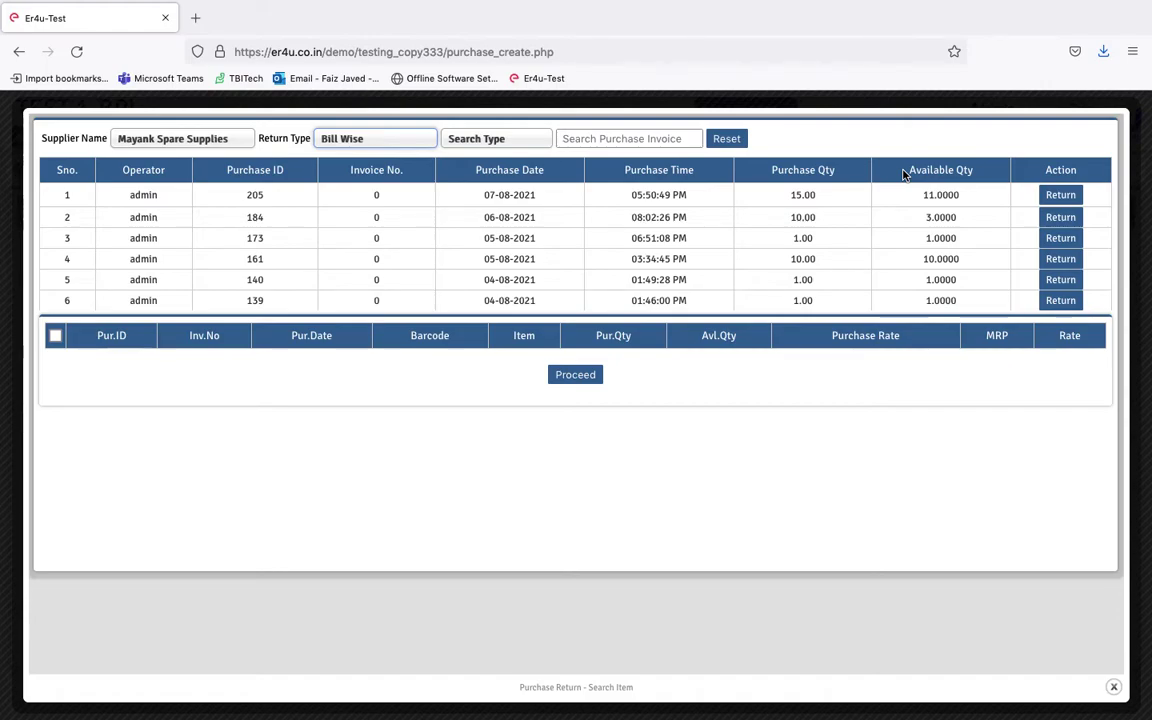
scroll(896, 258, "down", 5)
scroll(896, 258, "up", 5)
Step: Search the supplier's purchase bills by Purchase ID for 25
left_click(467, 141)
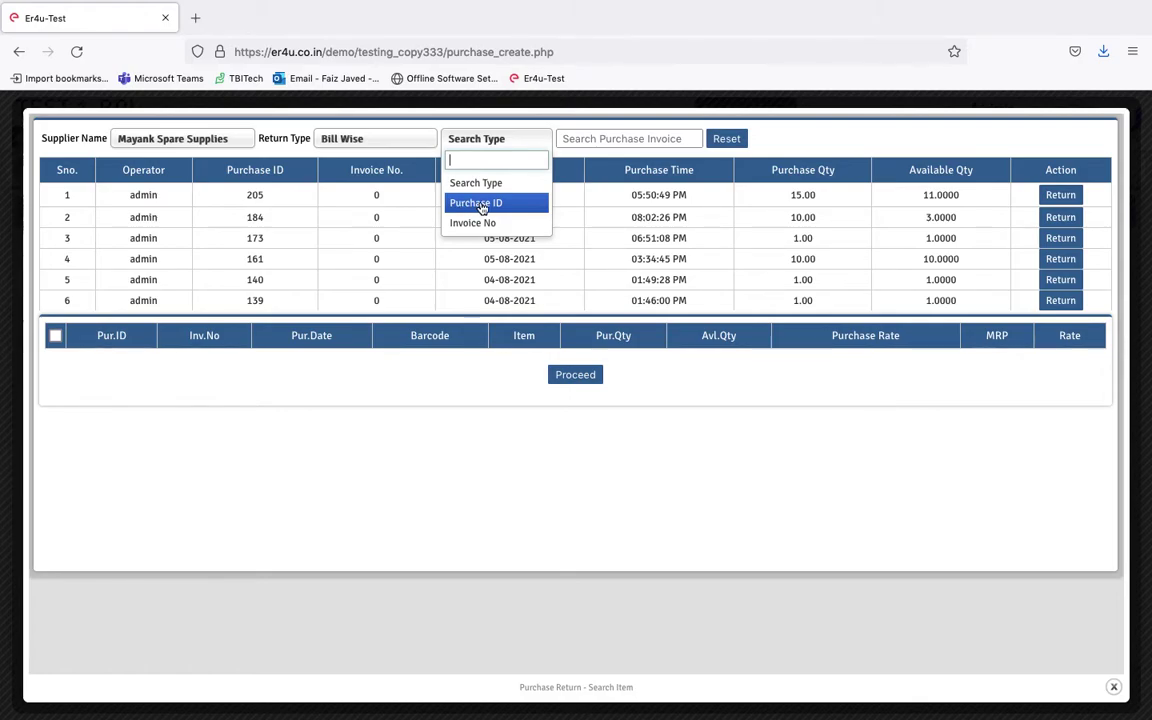
left_click(482, 205)
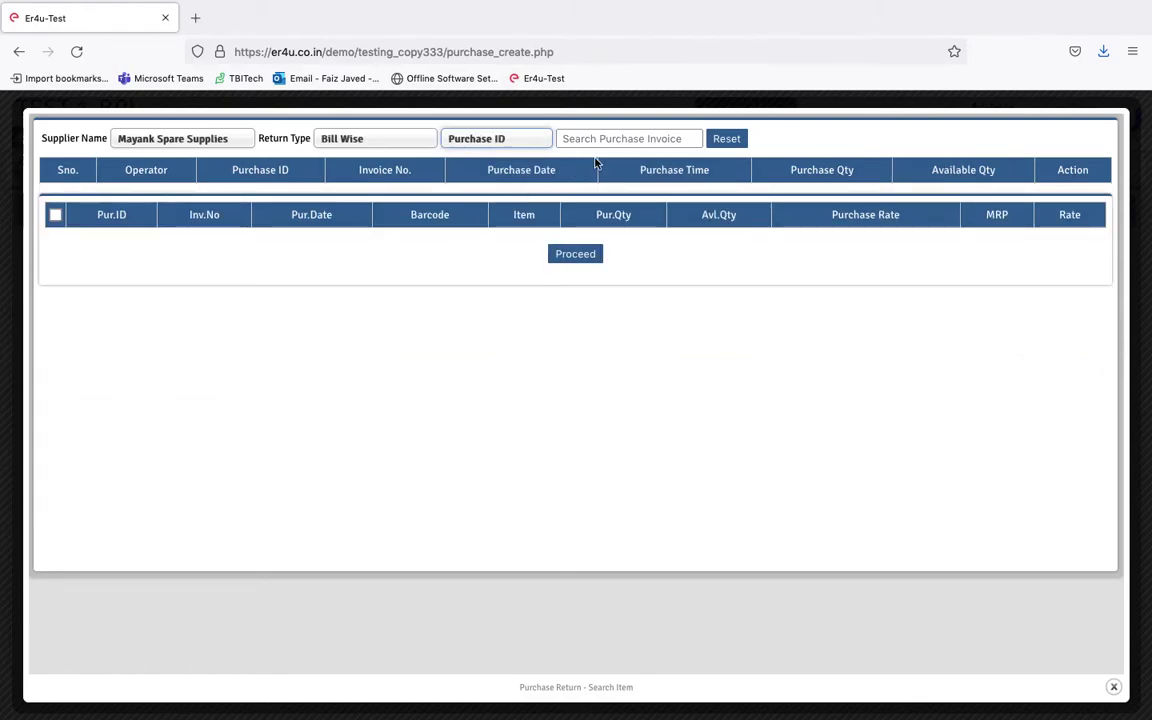
left_click(618, 139)
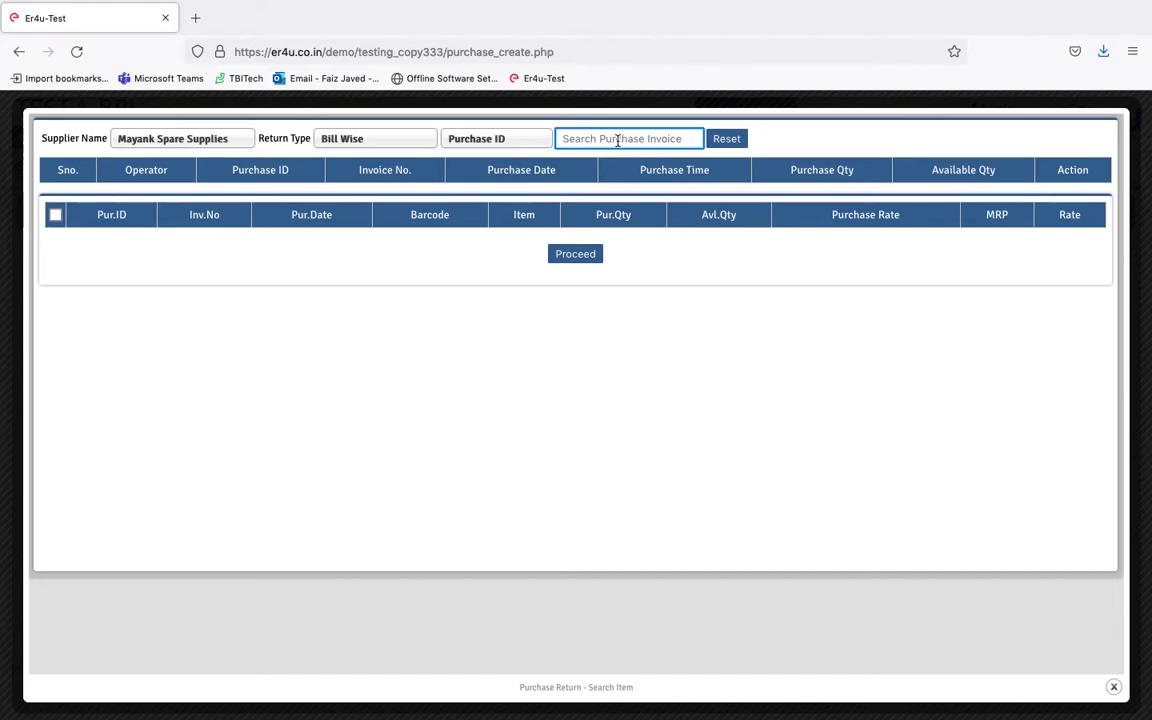
type("25")
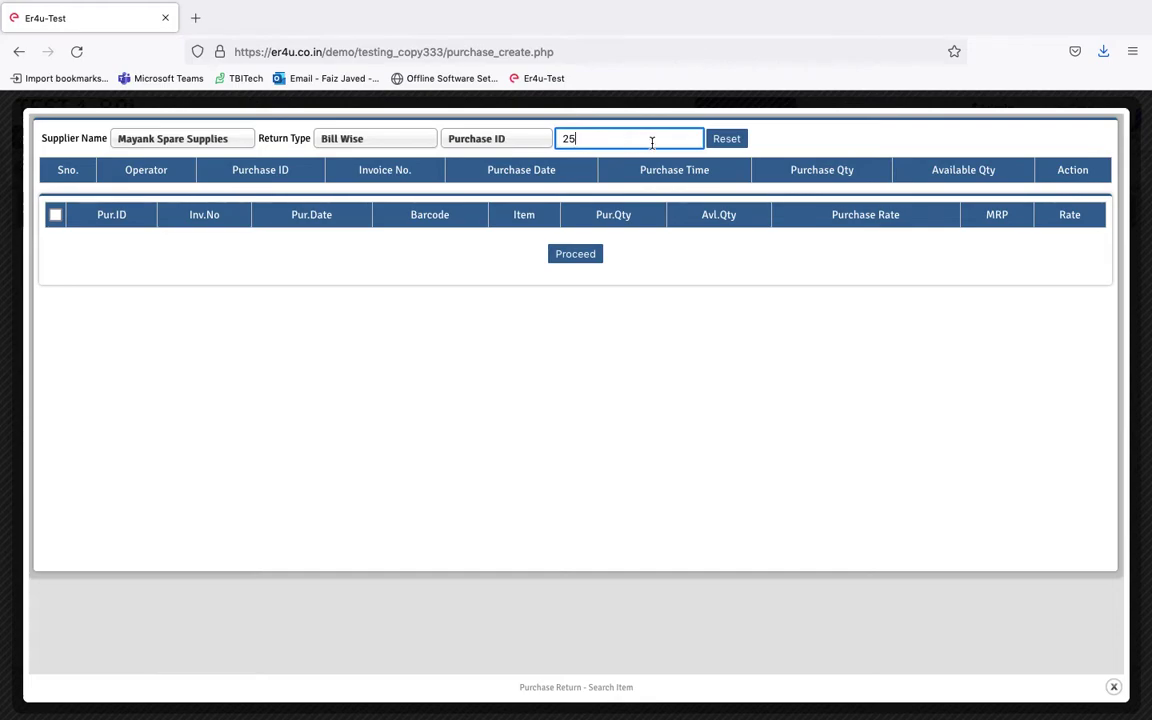
left_click(727, 140)
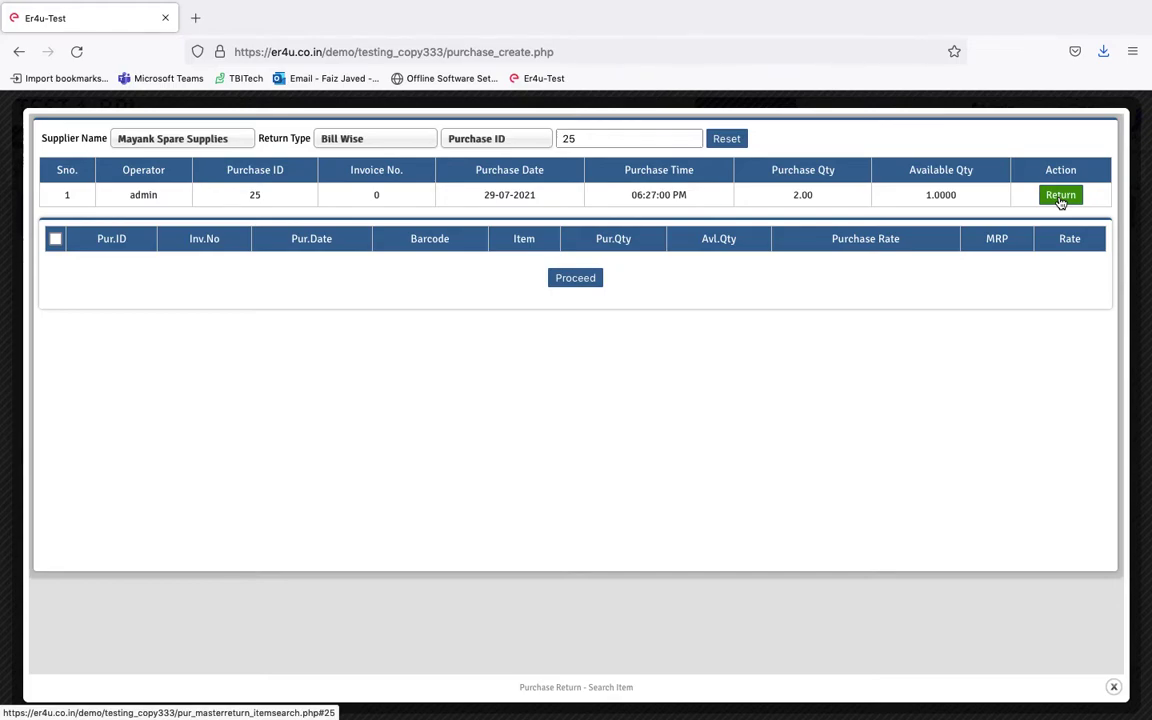
Step: Switch the bill search type to Invoice No and make the invoice search ready for entry
left_click(497, 138)
left_click(470, 222)
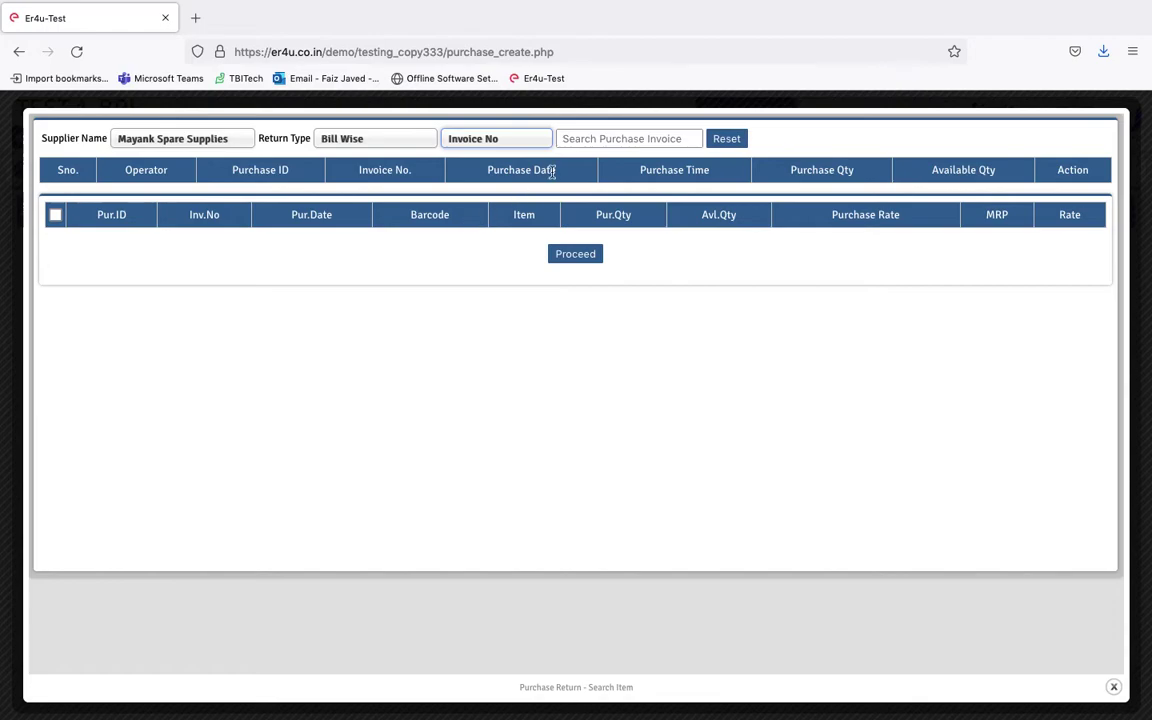
left_click(591, 140)
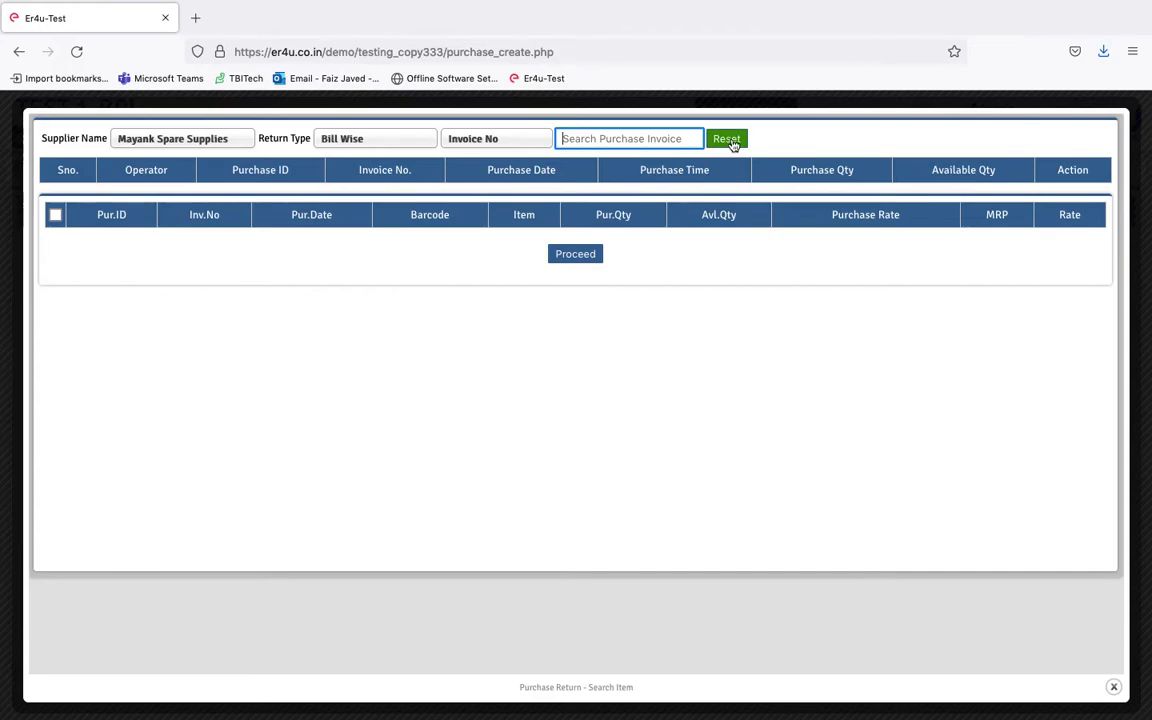
Step: Change the return type to Item Wise, search for barcode aa19 and select the matching R15 V3 item
left_click(362, 142)
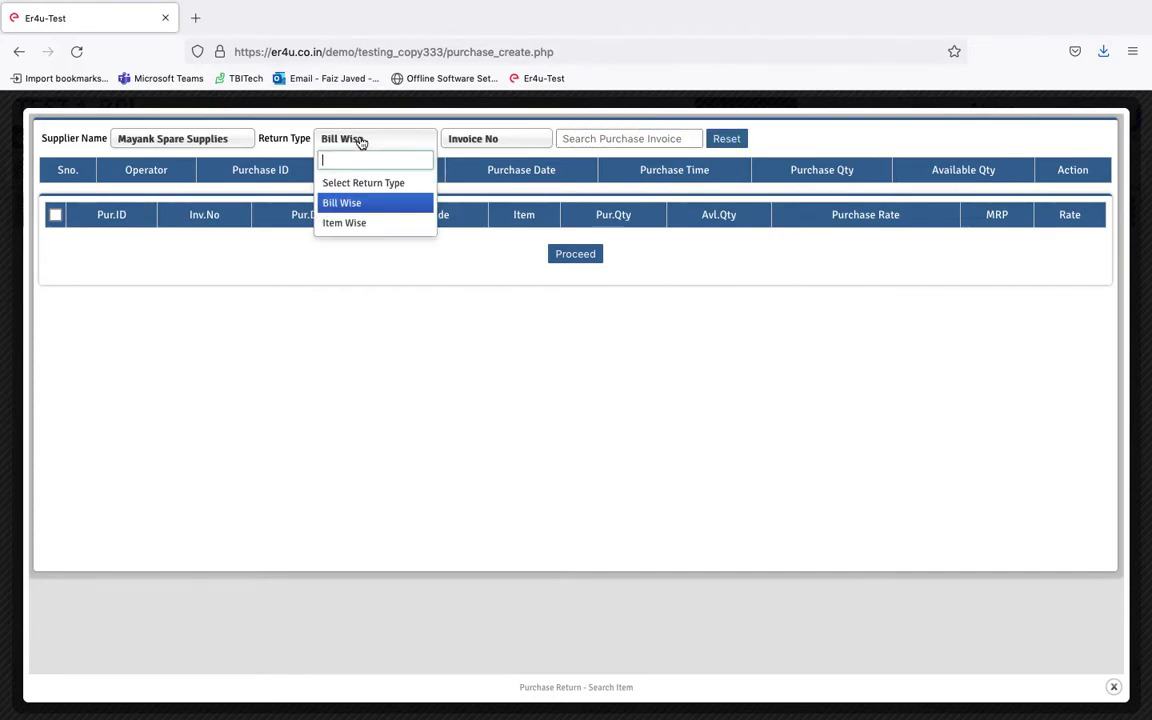
left_click(357, 229)
left_click(288, 212)
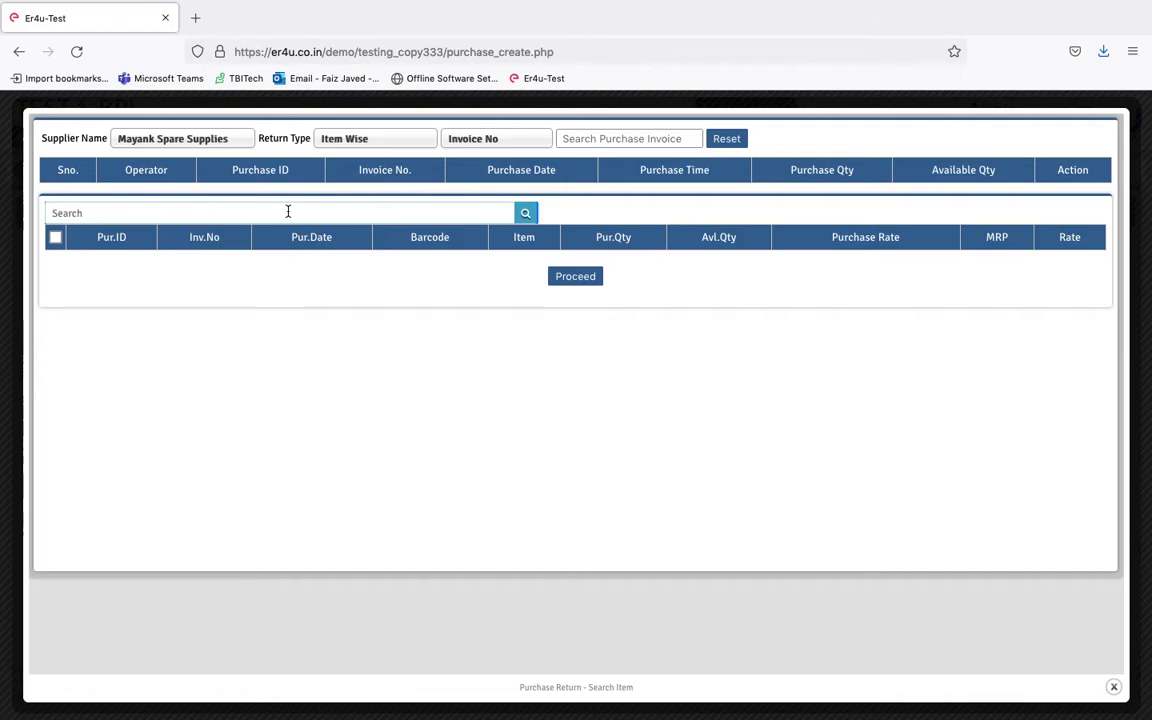
type("aa19")
key("Return")
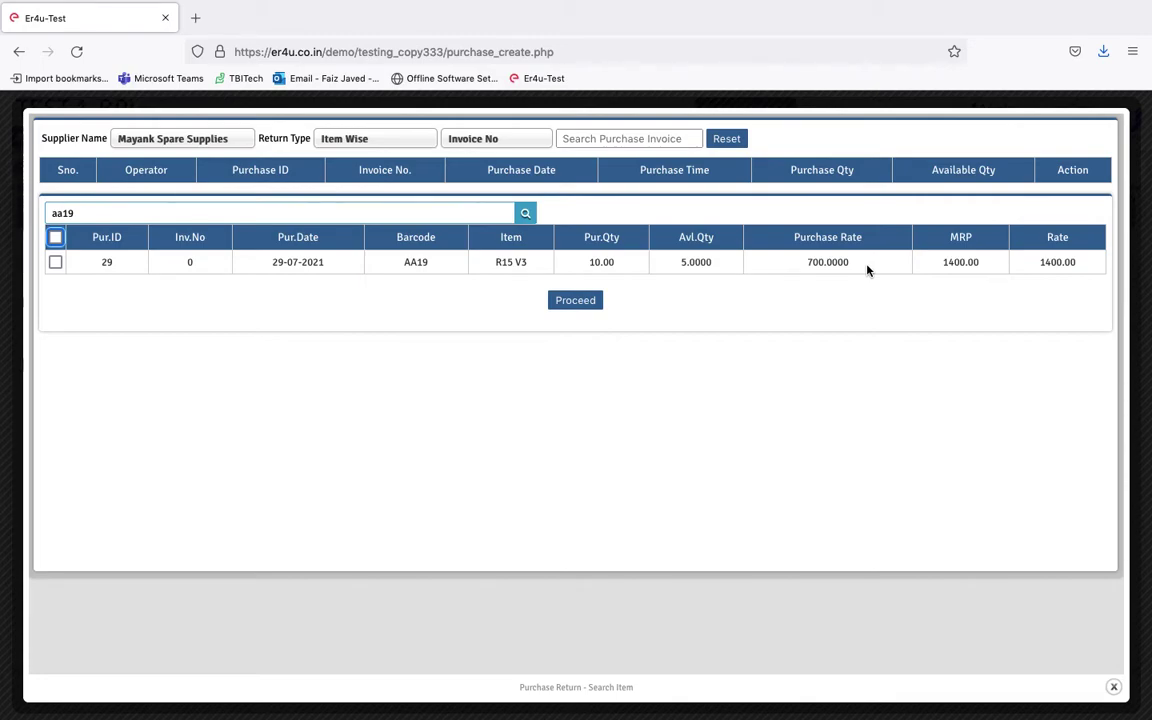
left_click(55, 264)
Step: Set the return type back to Bill Wise and open Purchase ID 32, dated 30-07-2021, for return
left_click(324, 143)
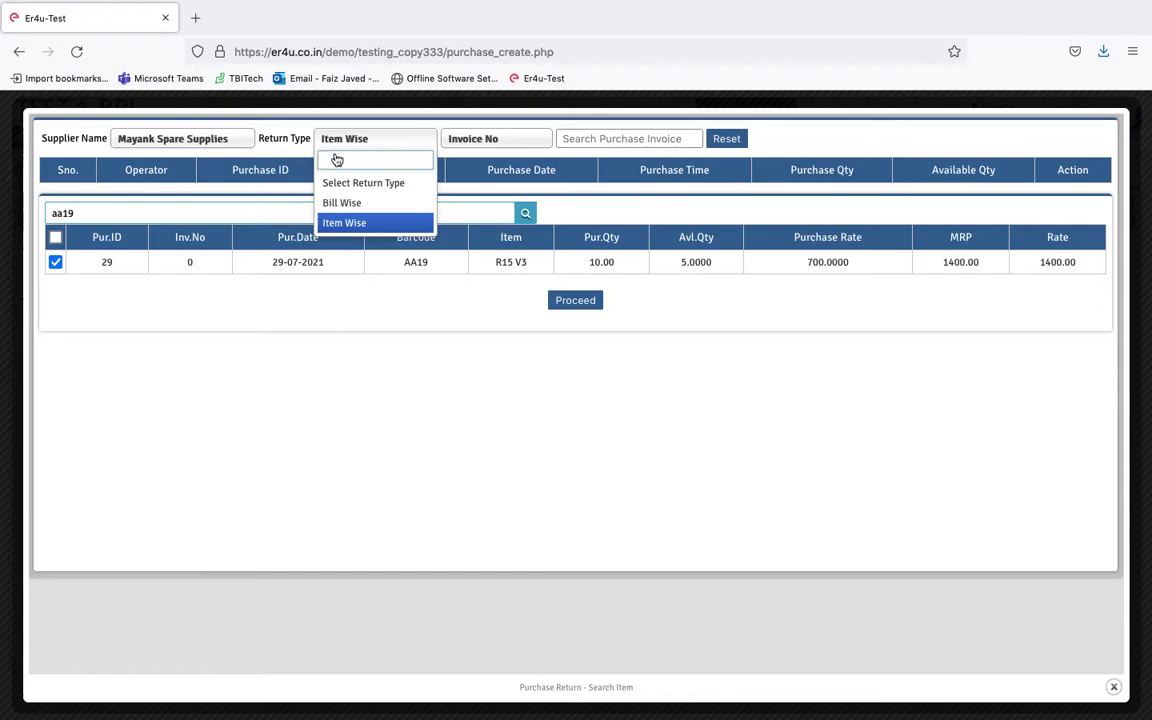
left_click(339, 203)
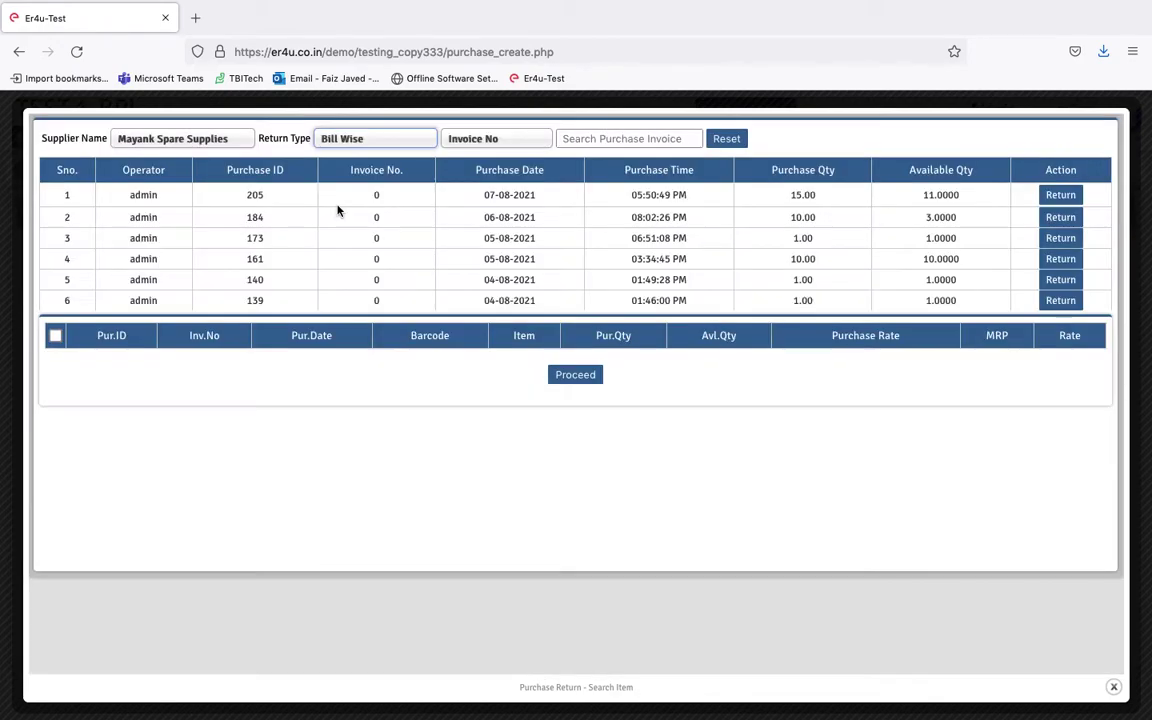
scroll(507, 236, "down", 3)
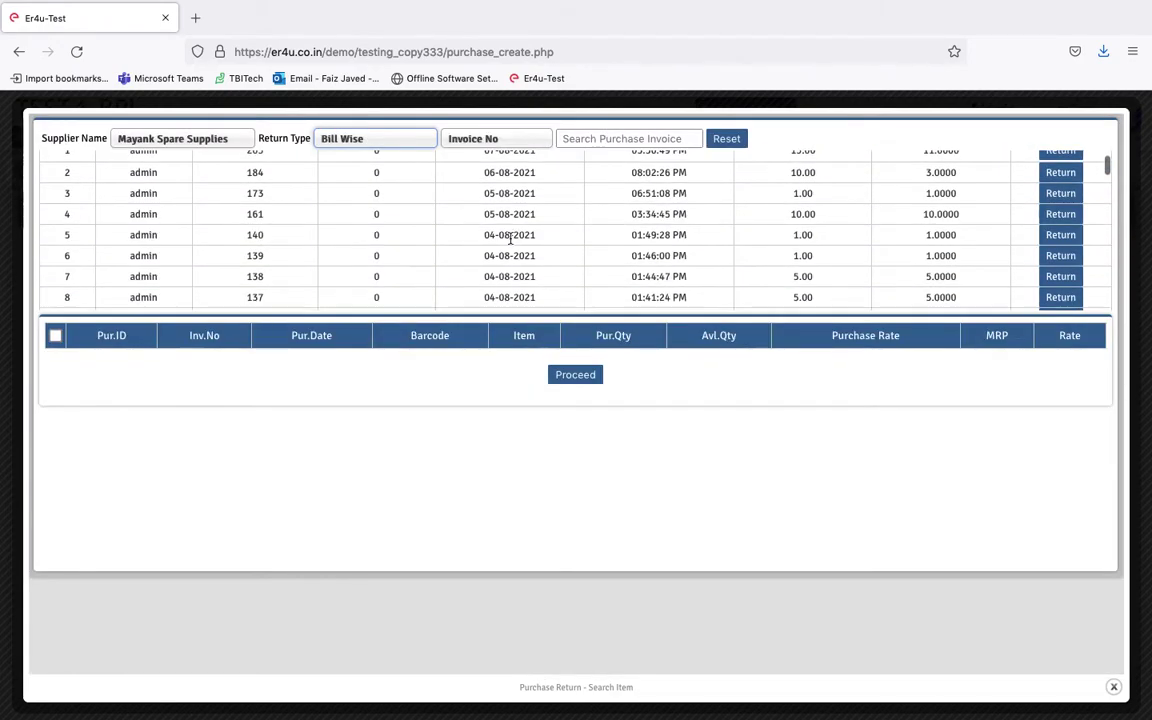
scroll(510, 238, "down", 6)
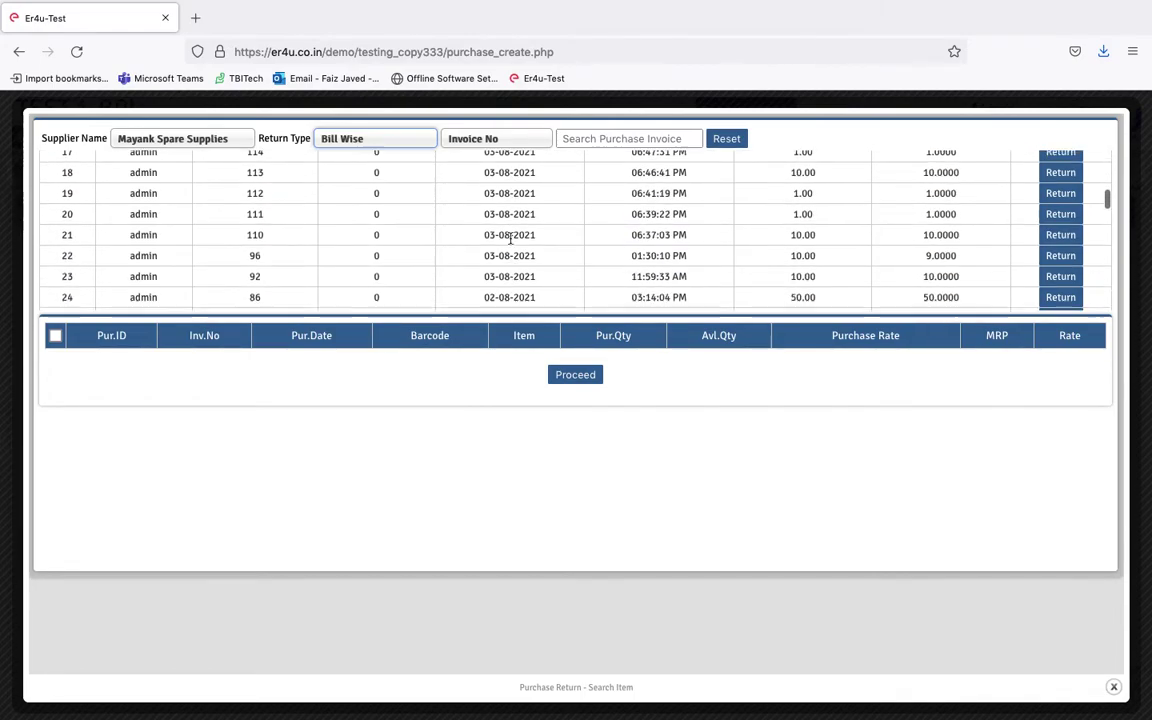
scroll(510, 238, "down", 8)
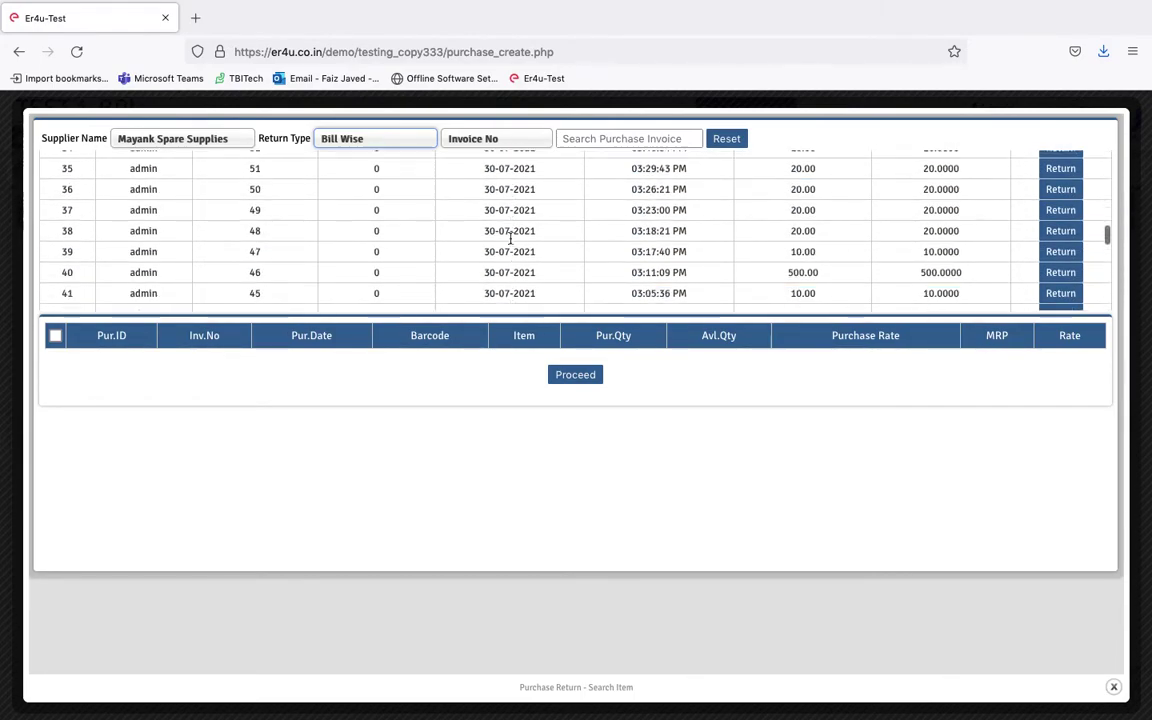
scroll(510, 238, "down", 5)
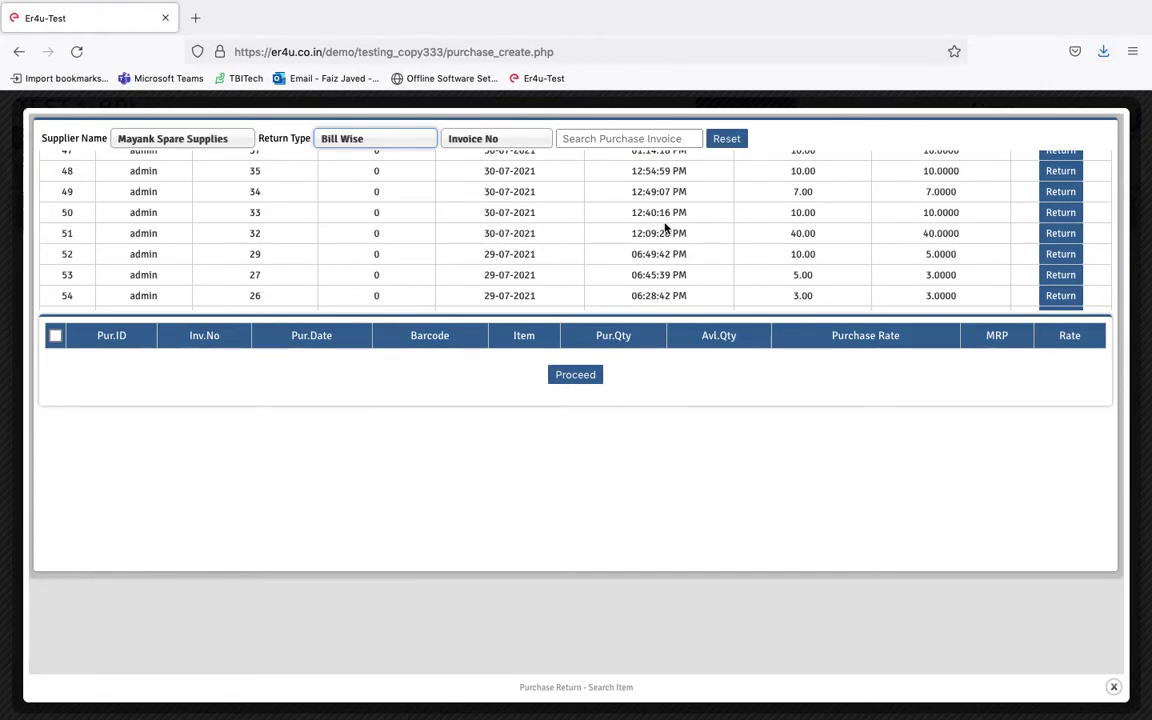
scroll(728, 224, "up", 1)
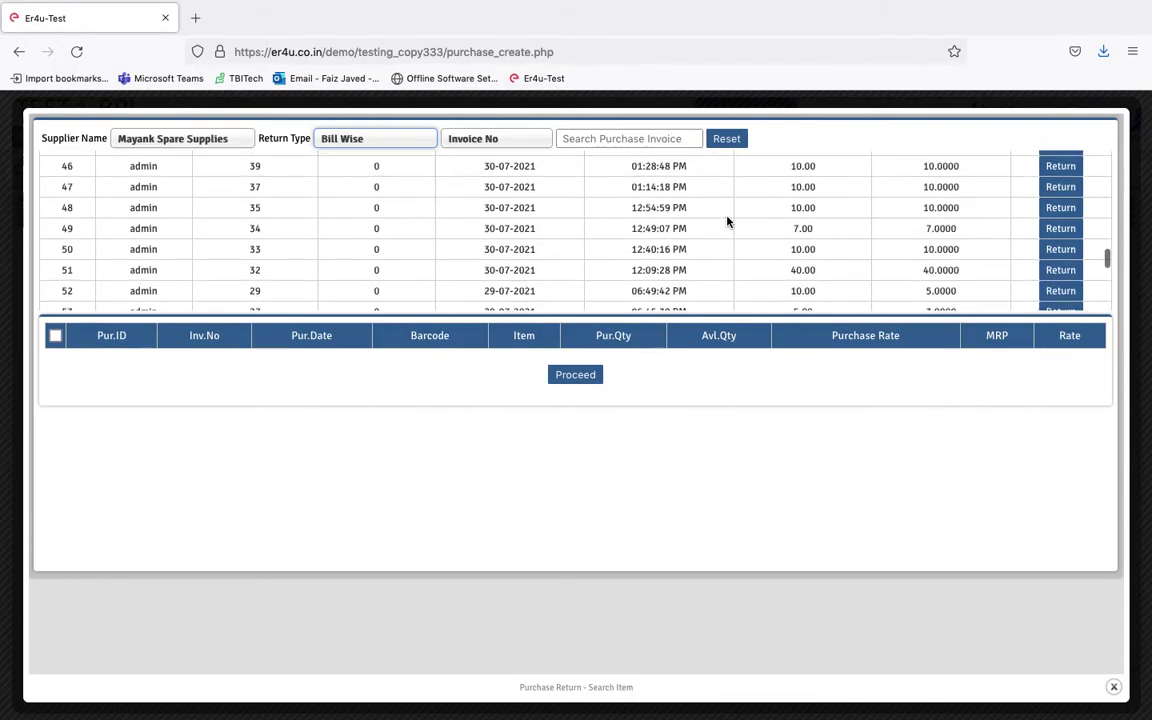
scroll(727, 221, "down", 1)
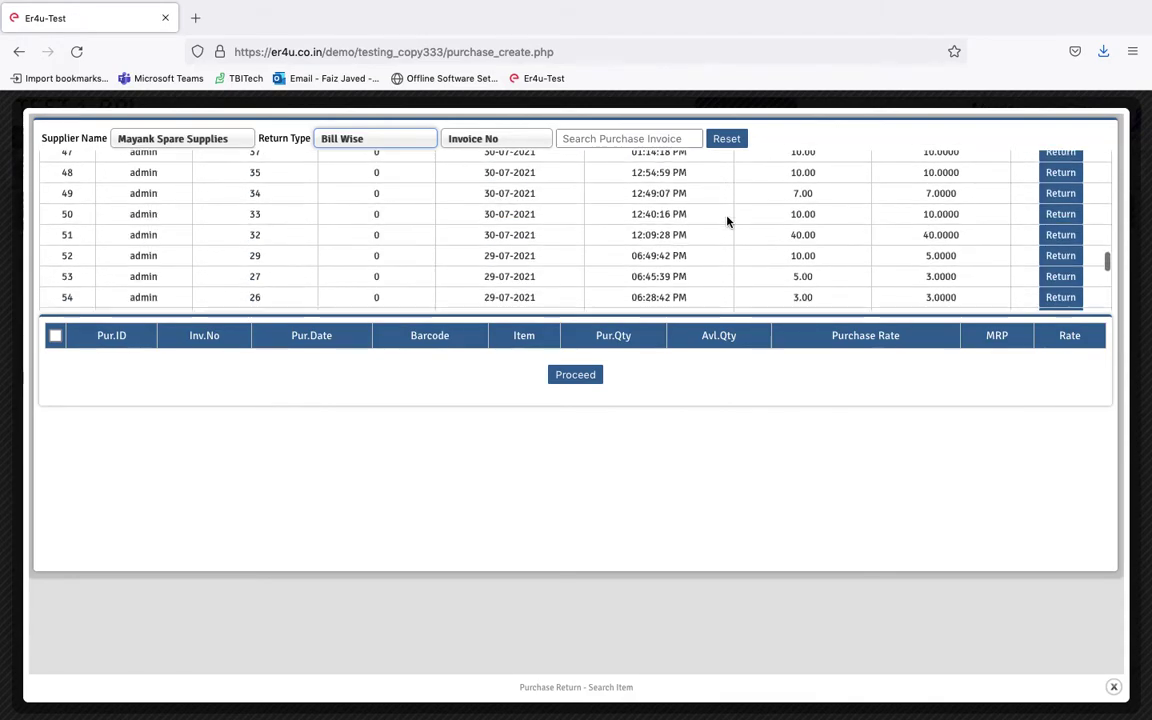
left_click(1061, 235)
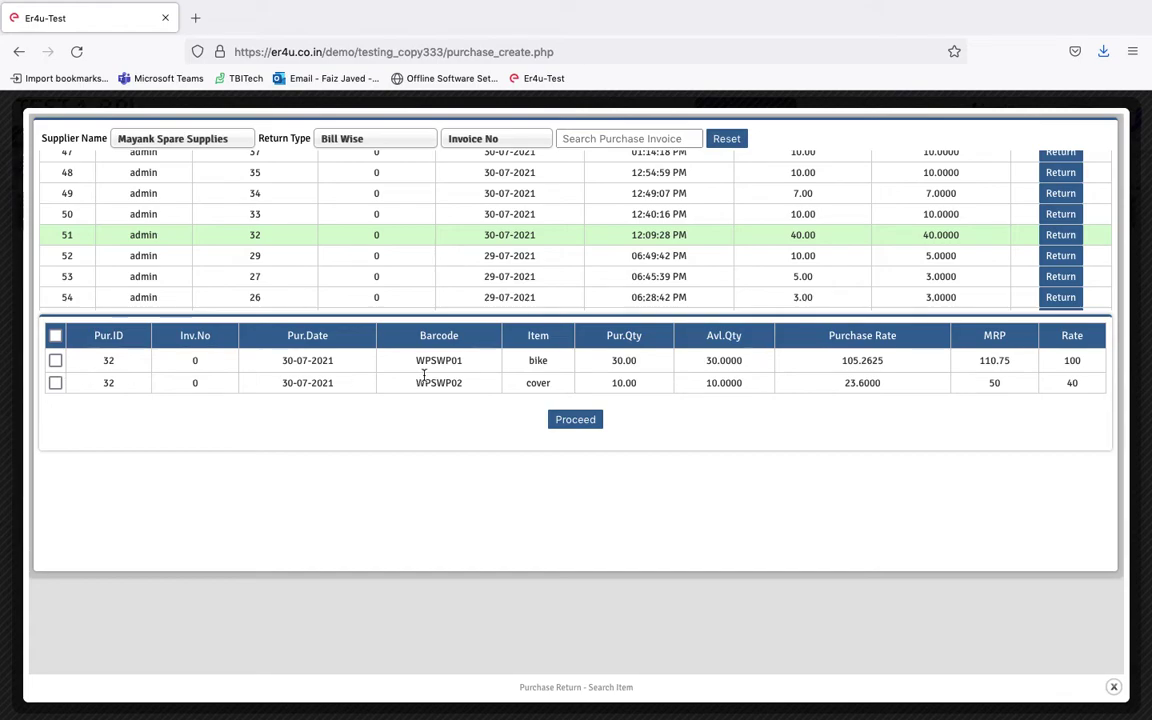
Step: Select the bike item with barcode WPSWP01 and load it into the purchase return
double_click(533, 363)
left_click_drag(743, 368, 707, 364)
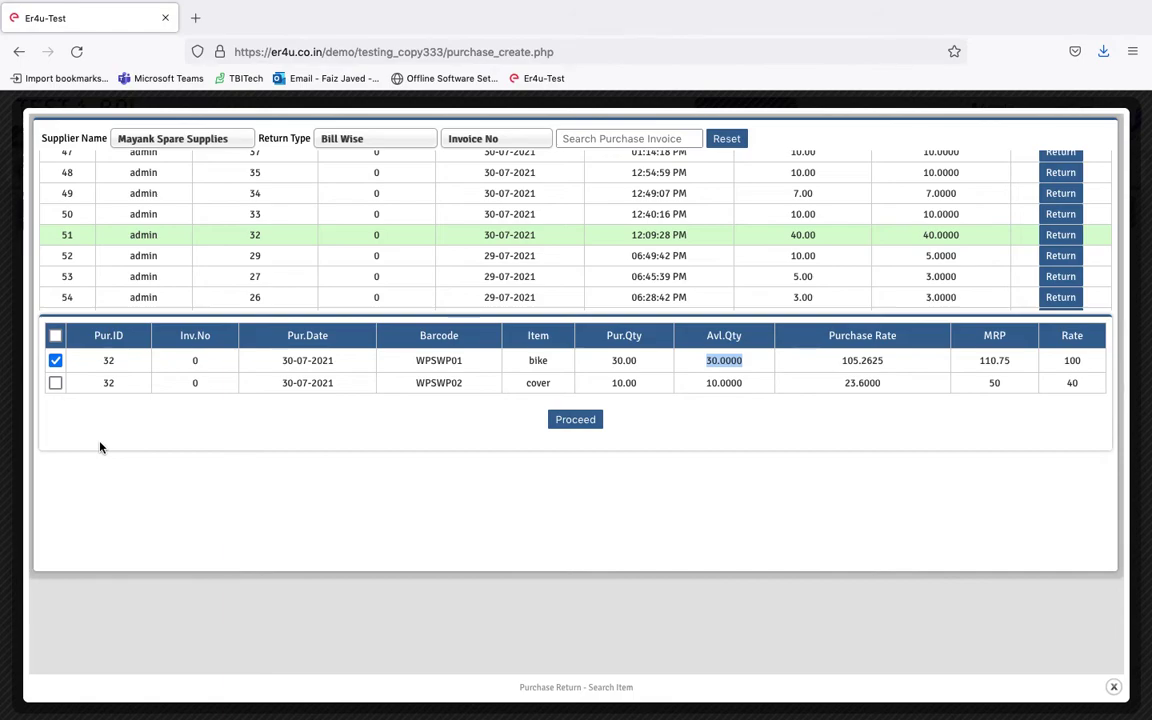
left_click(580, 424)
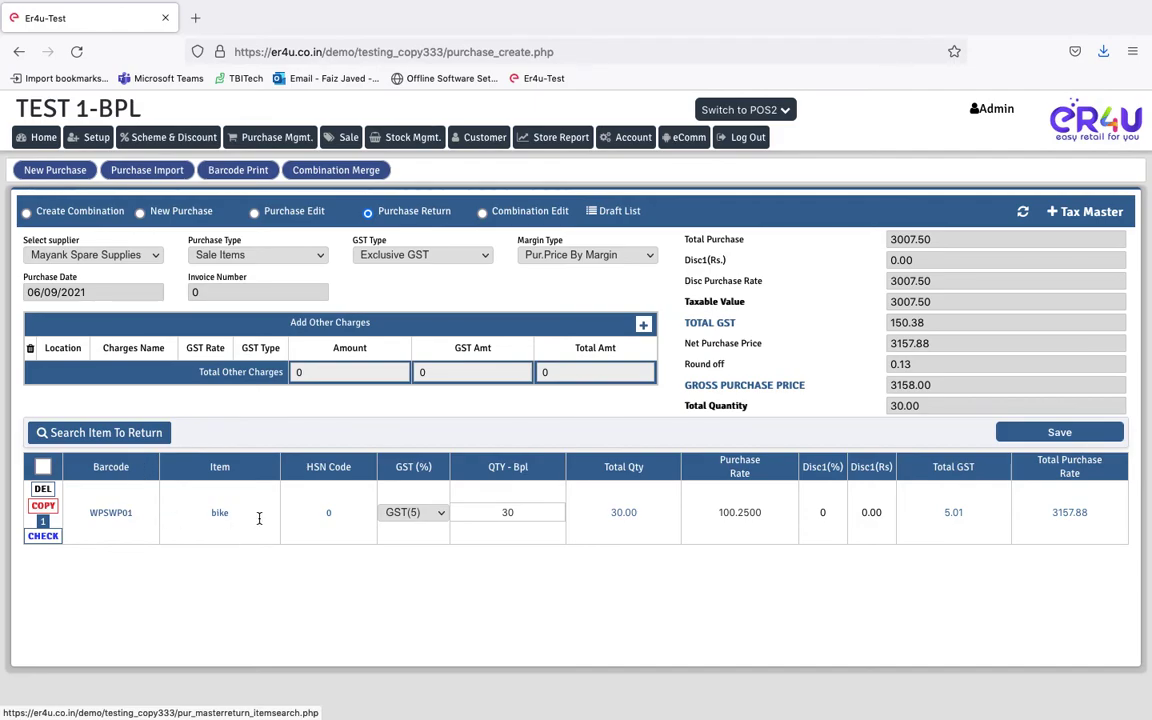
Step: Review the bike line's item name and return quantity, and the return's taxable value
left_click(188, 515)
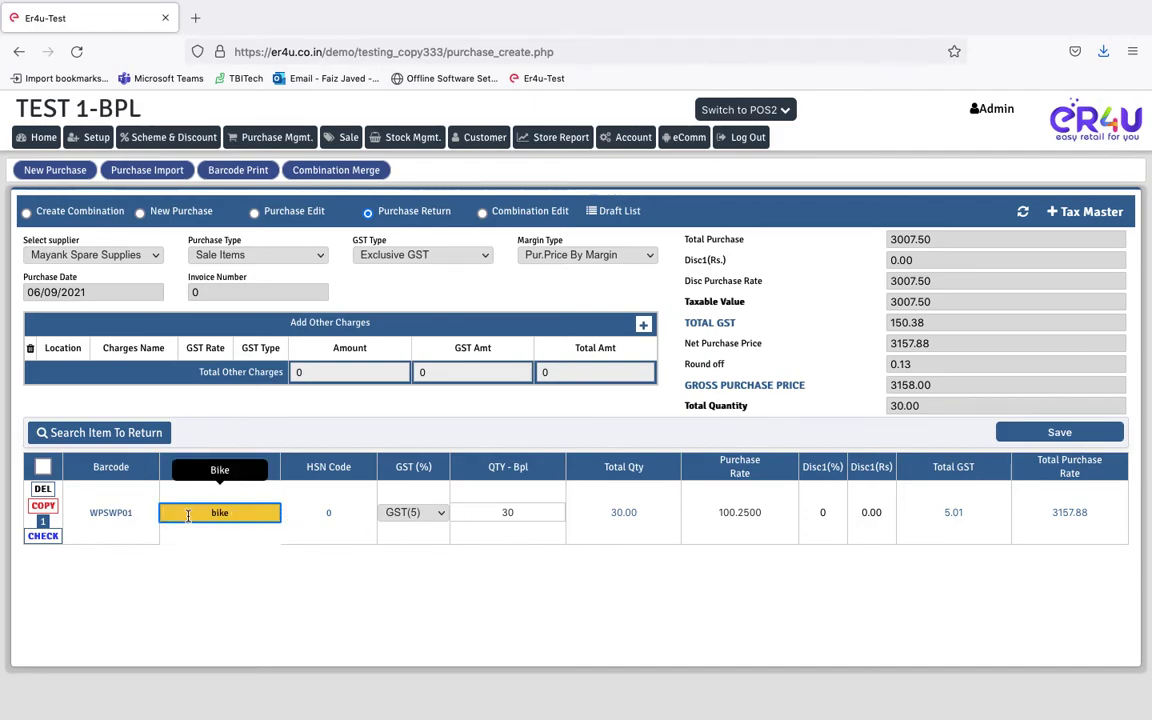
left_click(534, 512)
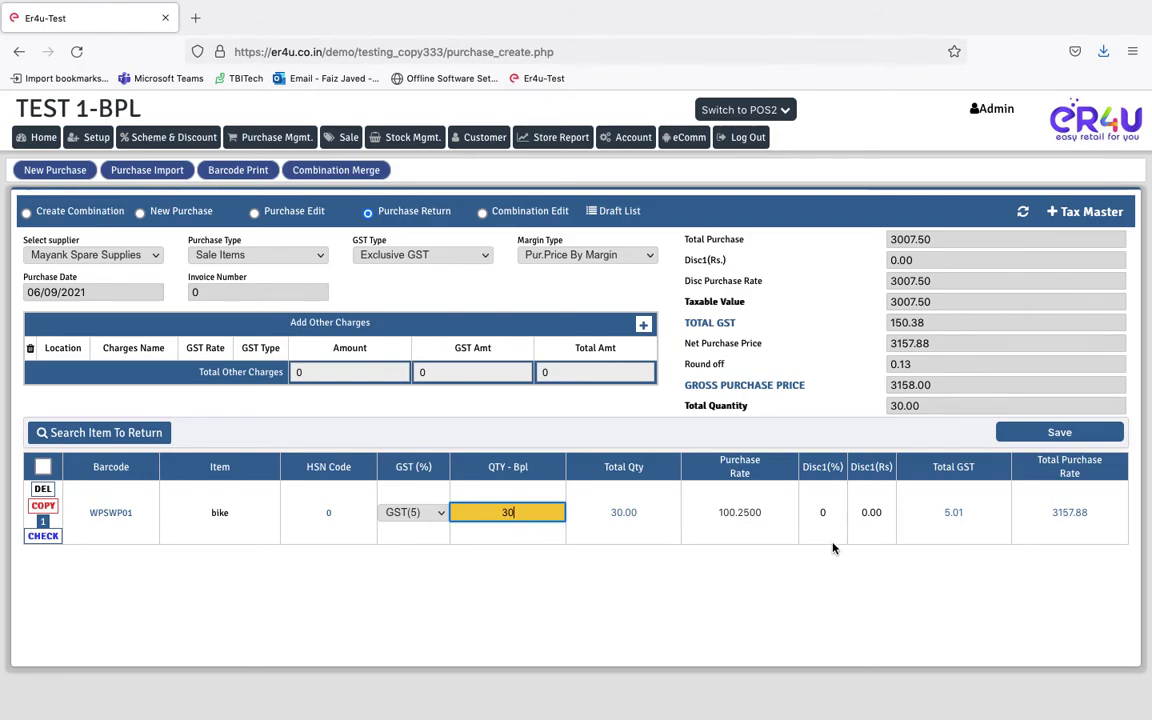
left_click(915, 301)
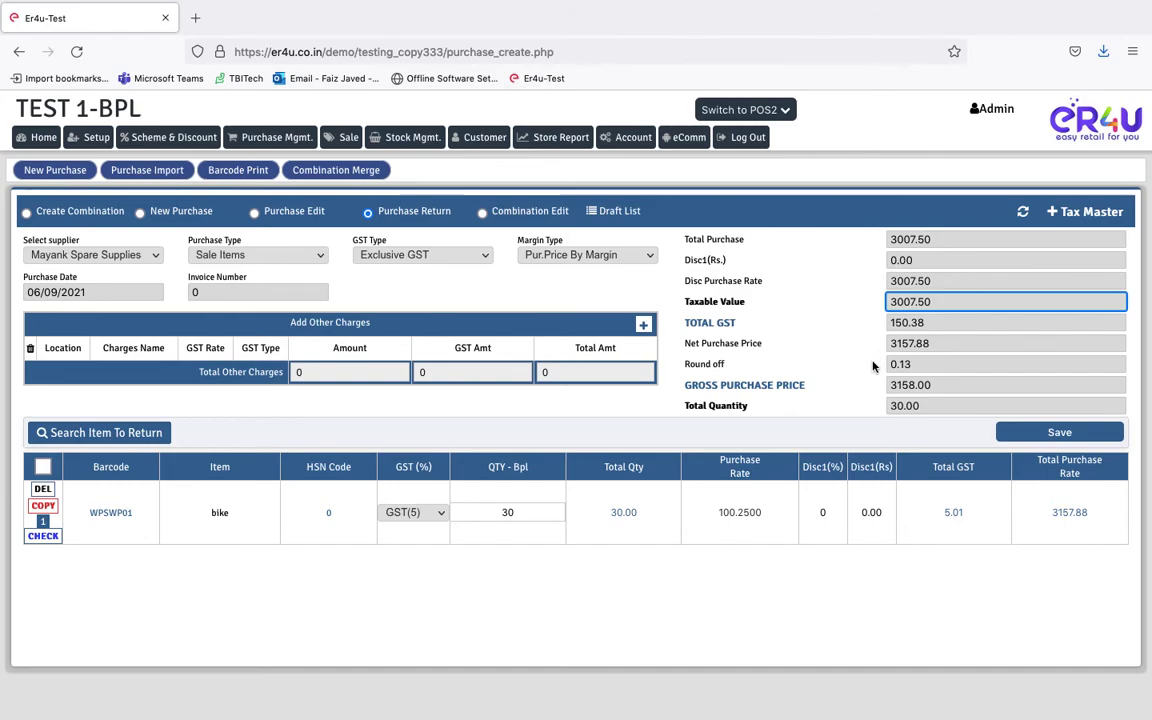
Step: Set the bike line's return quantity to 3 and save the purchase return, confirming the save
left_click(524, 513)
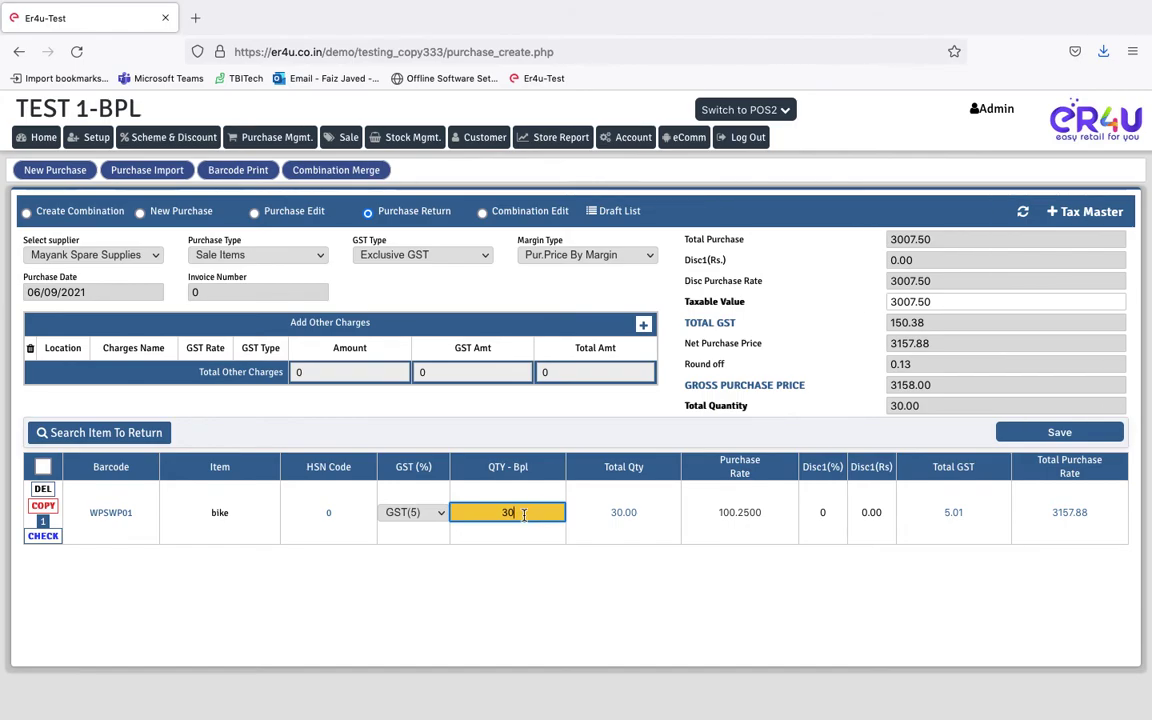
key("BackSpace")
left_click(665, 513)
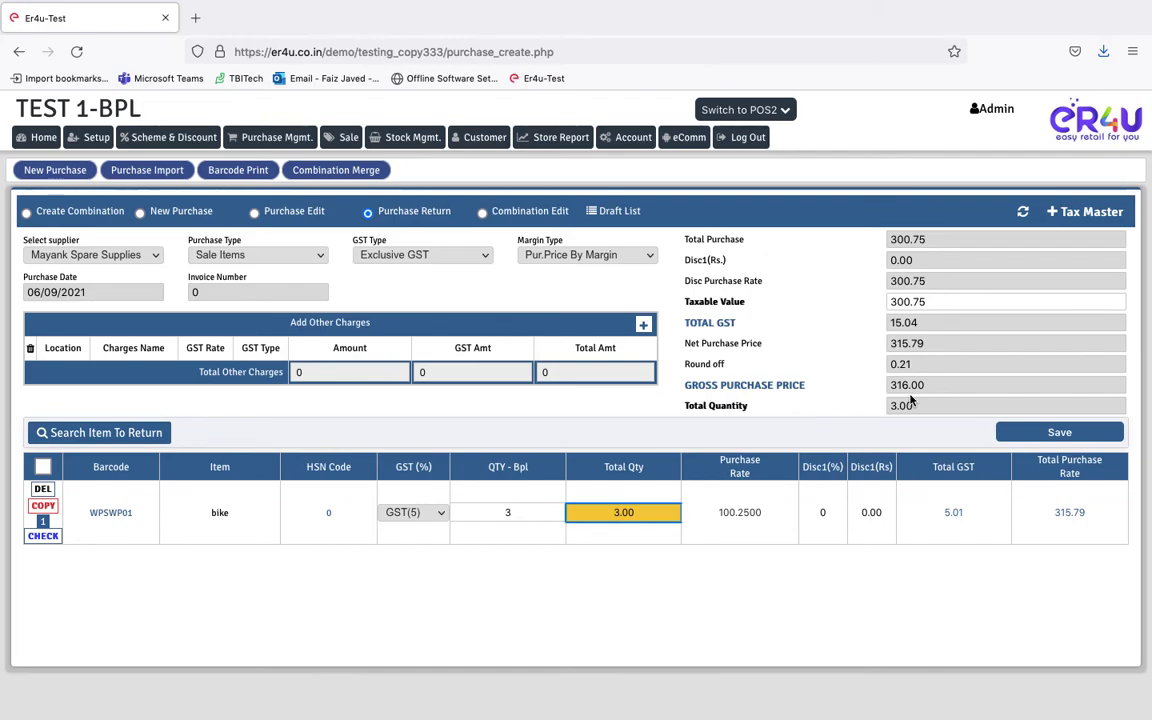
left_click(1057, 436)
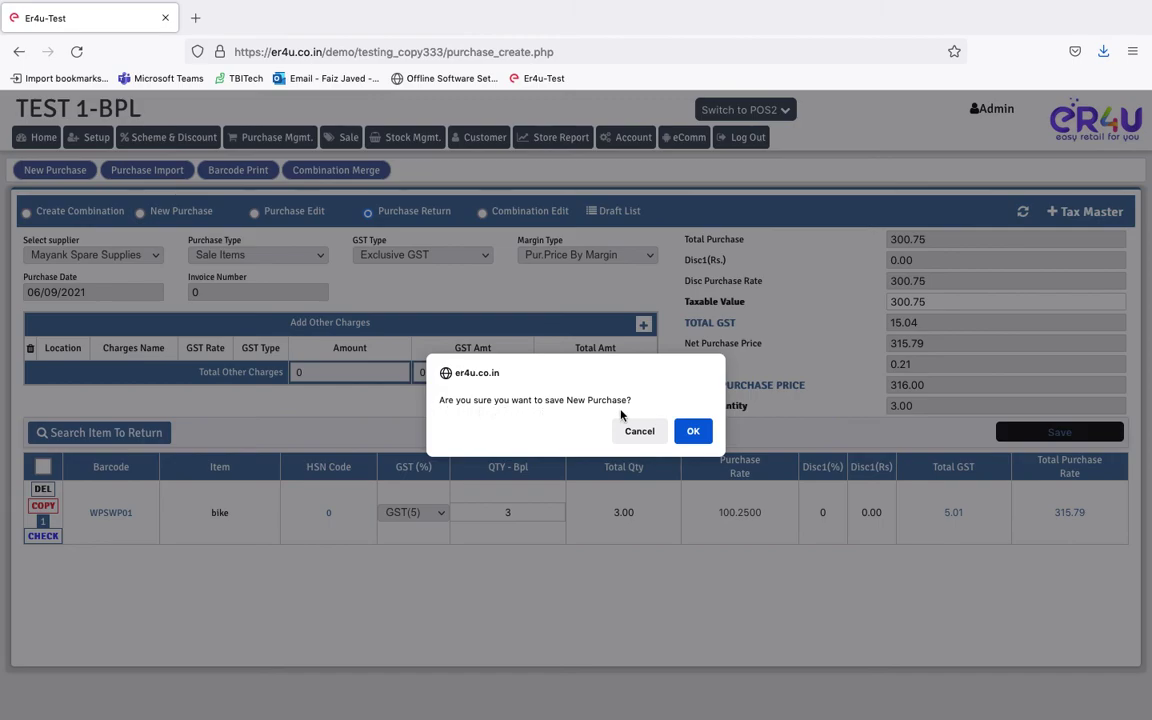
left_click(692, 434)
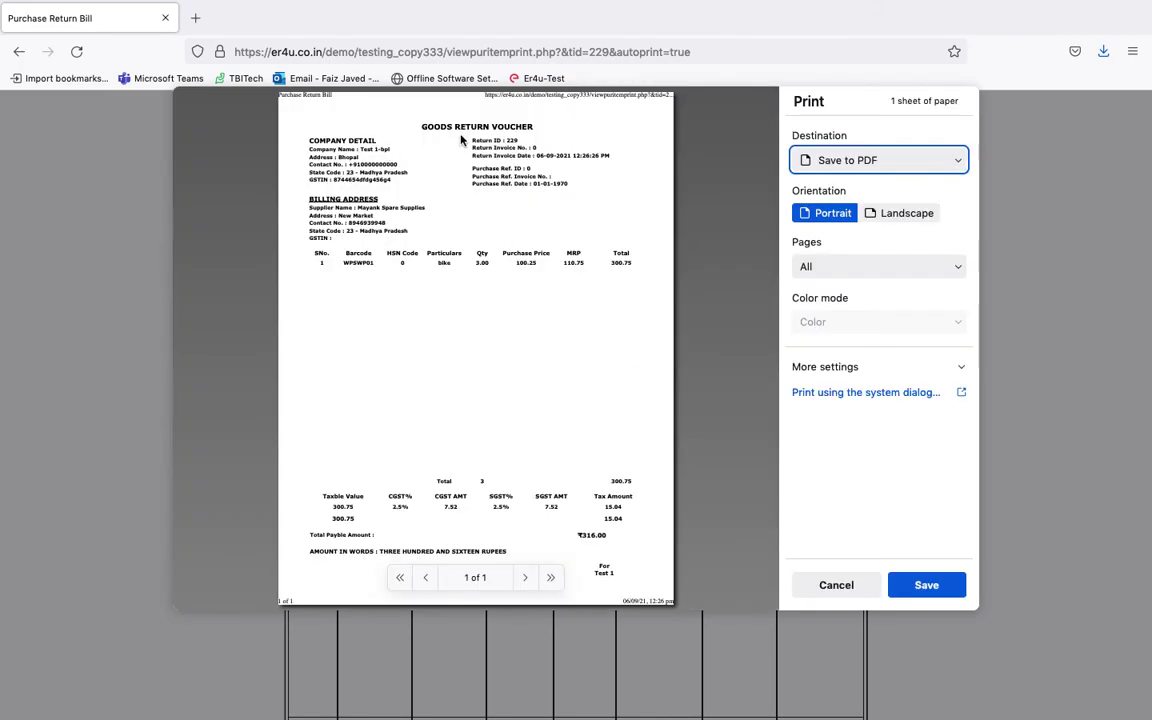
Step: Review the goods return voucher's item quantity and the print destination, and close the print preview without saving a PDF
left_click(486, 265)
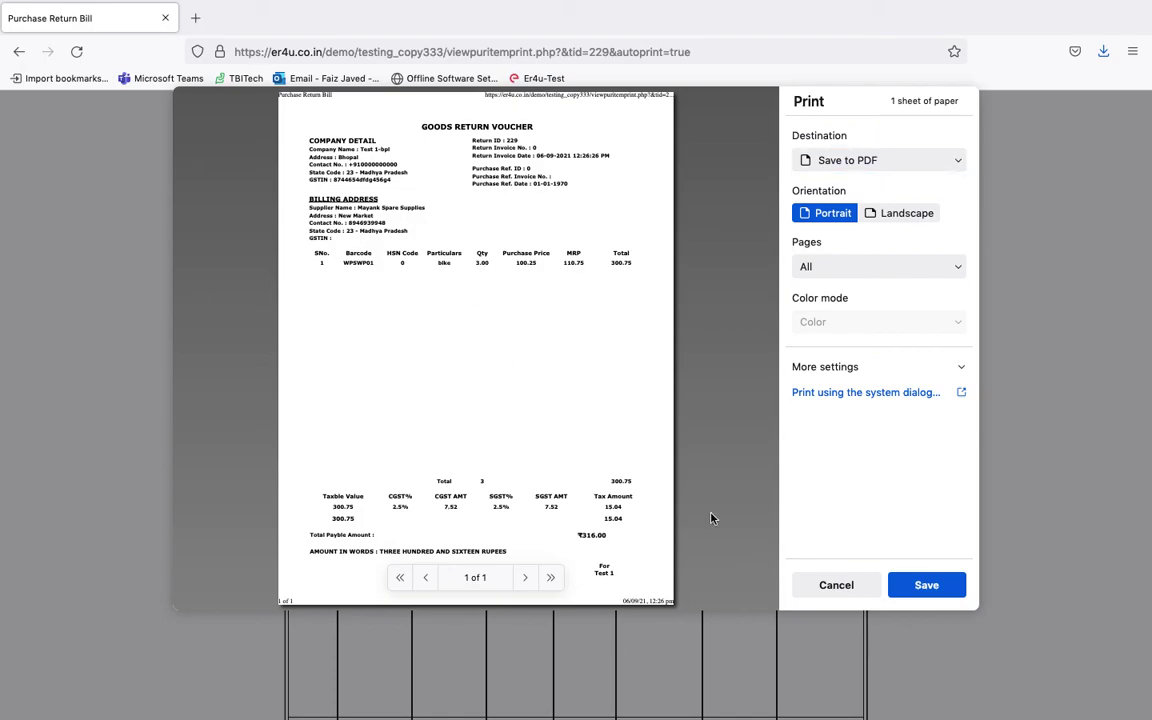
left_click(836, 160)
left_click(836, 160)
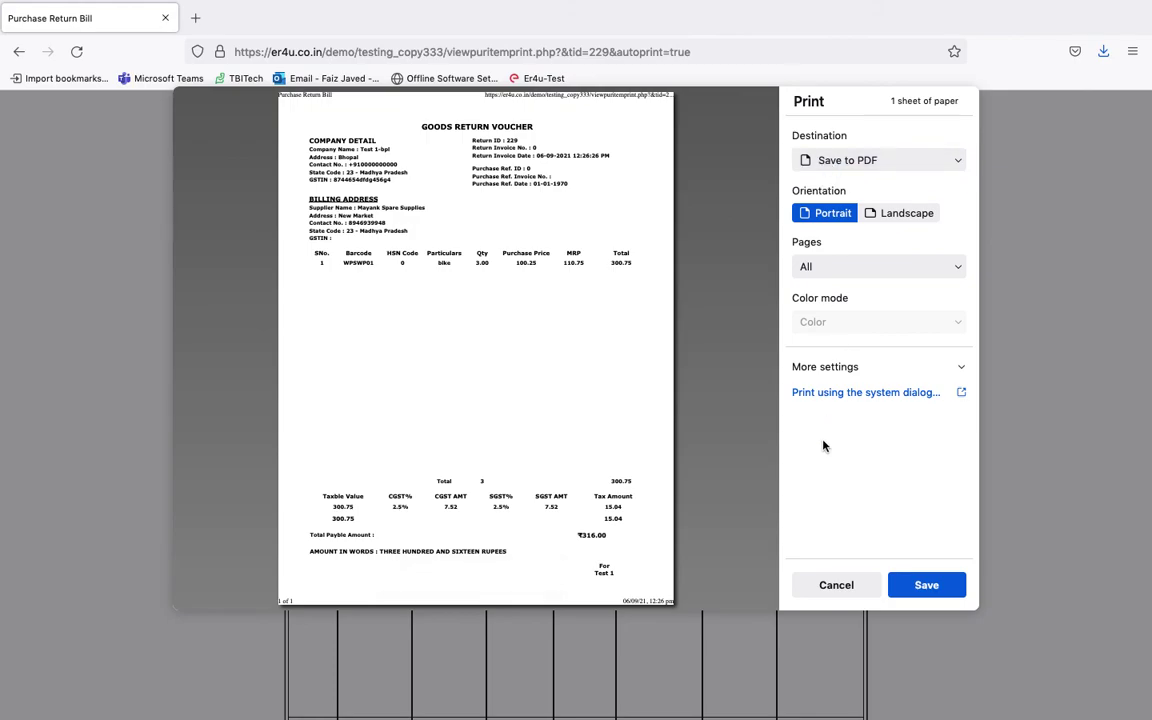
left_click(836, 585)
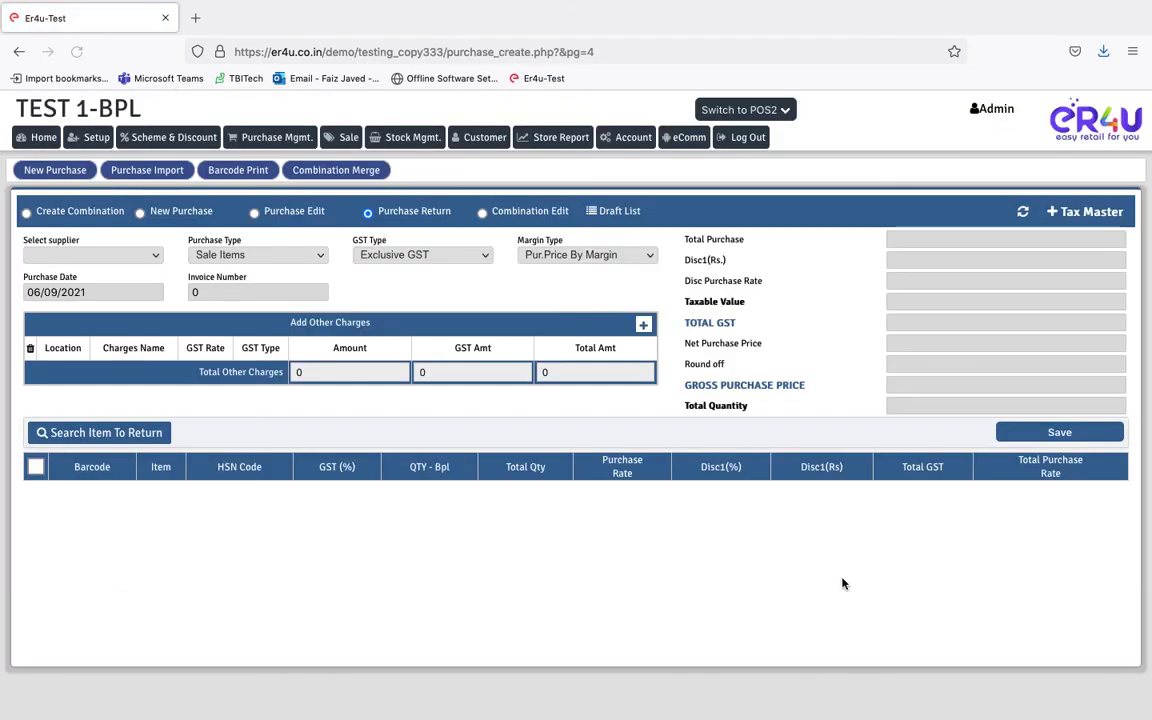